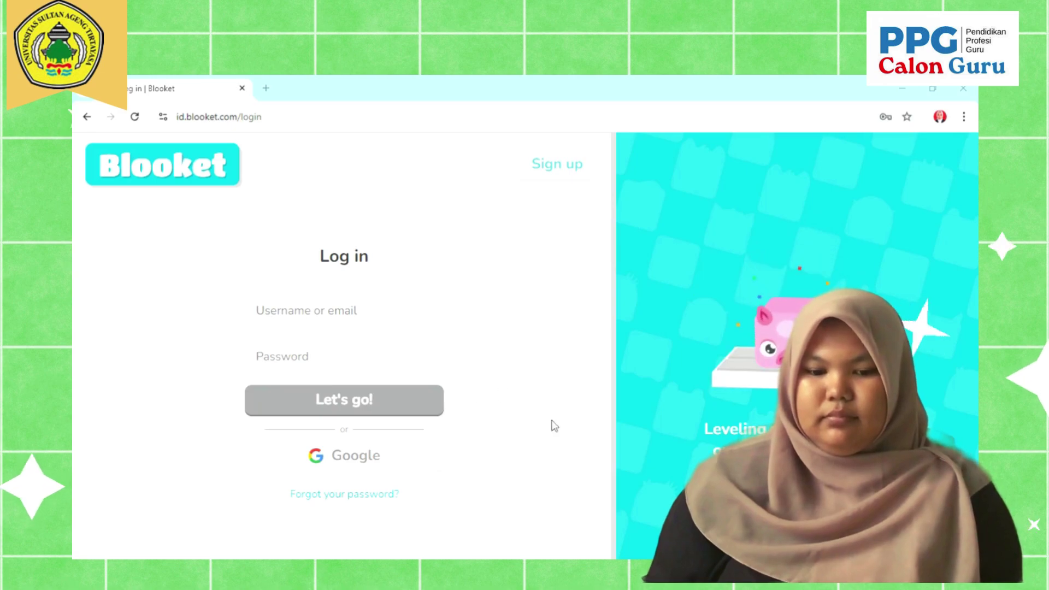
Step: Log in to the account and open the creator for a new question set
left_click(580, 473)
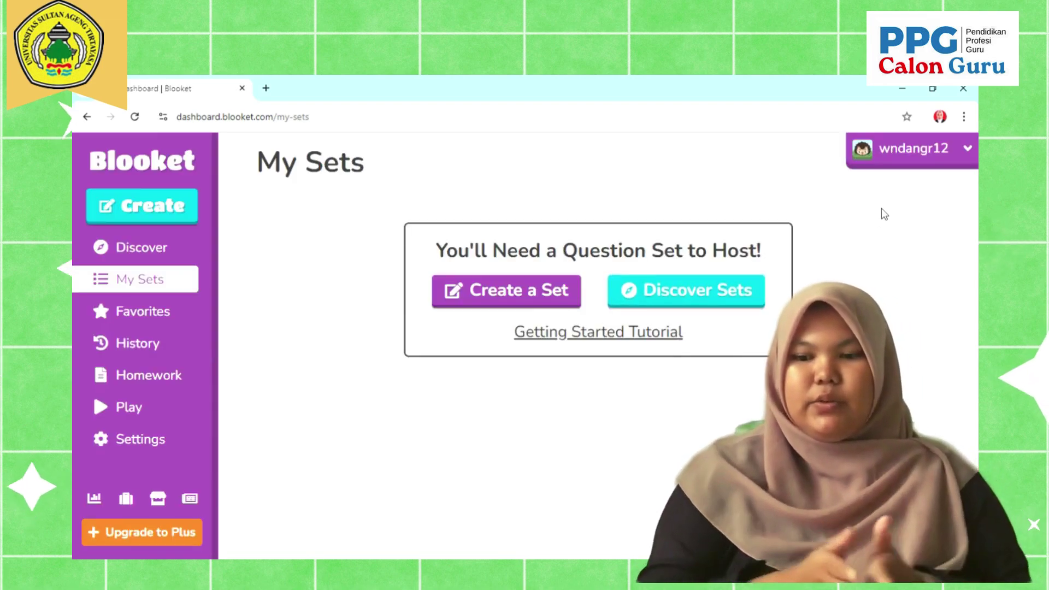
mouse_move(907, 151)
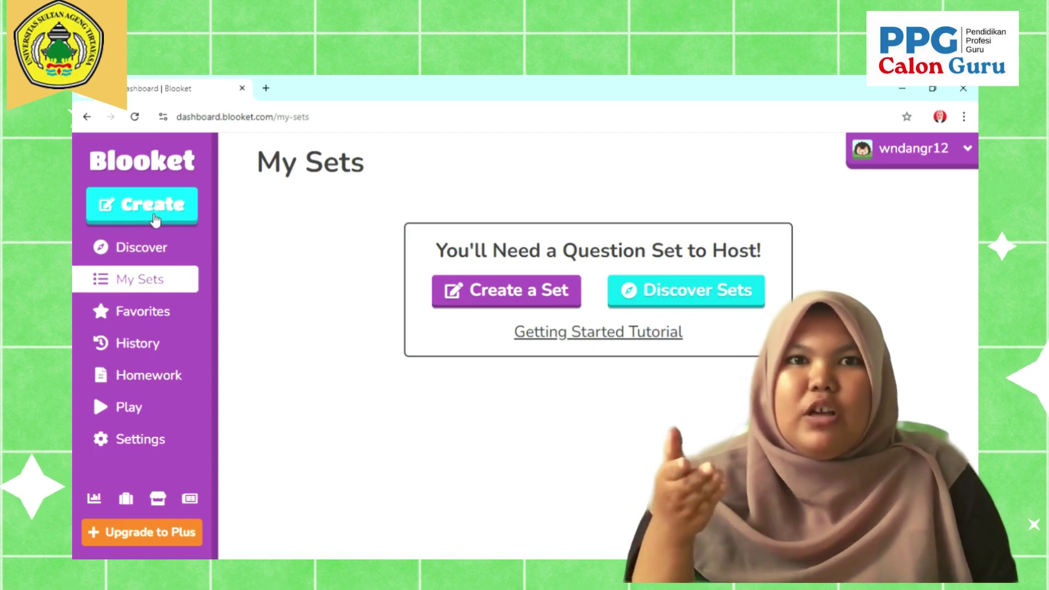
left_click(154, 220)
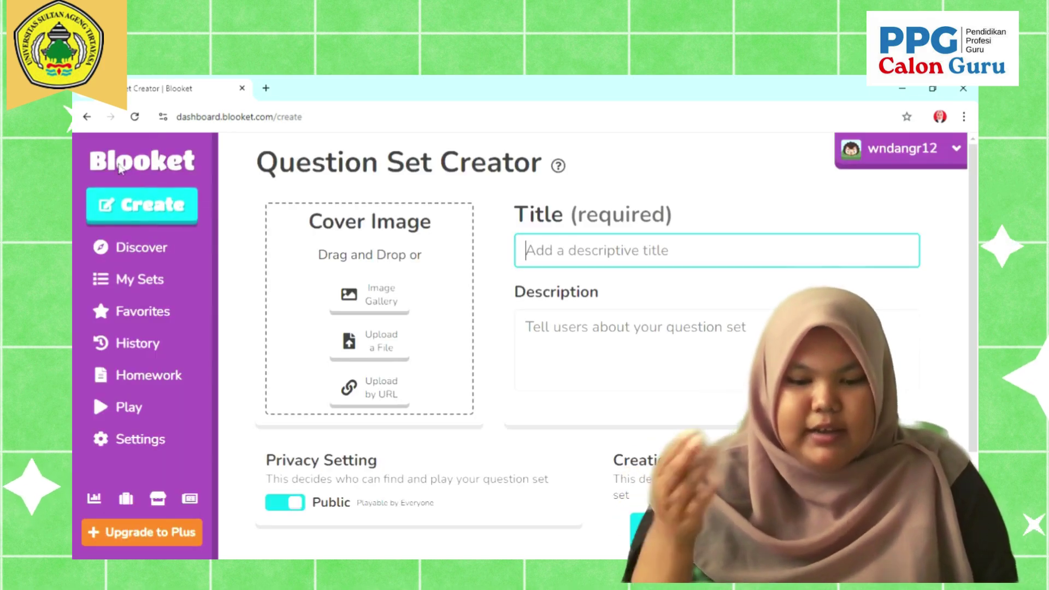
Step: Look through the Favorites, History, Homework and Play pages, and leave the game-joining page
left_click(145, 311)
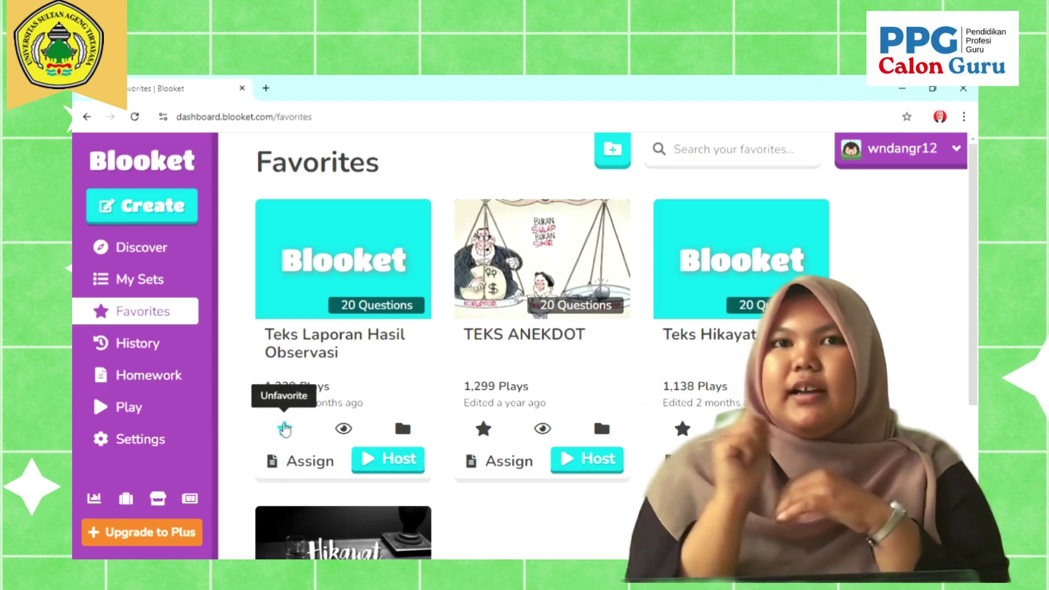
left_click(170, 353)
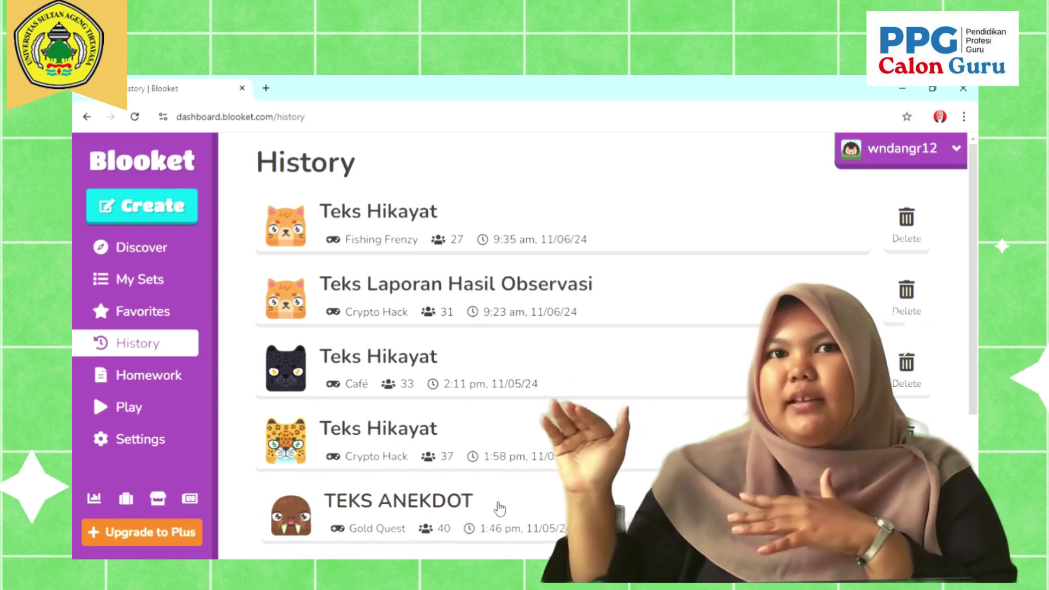
left_click(191, 385)
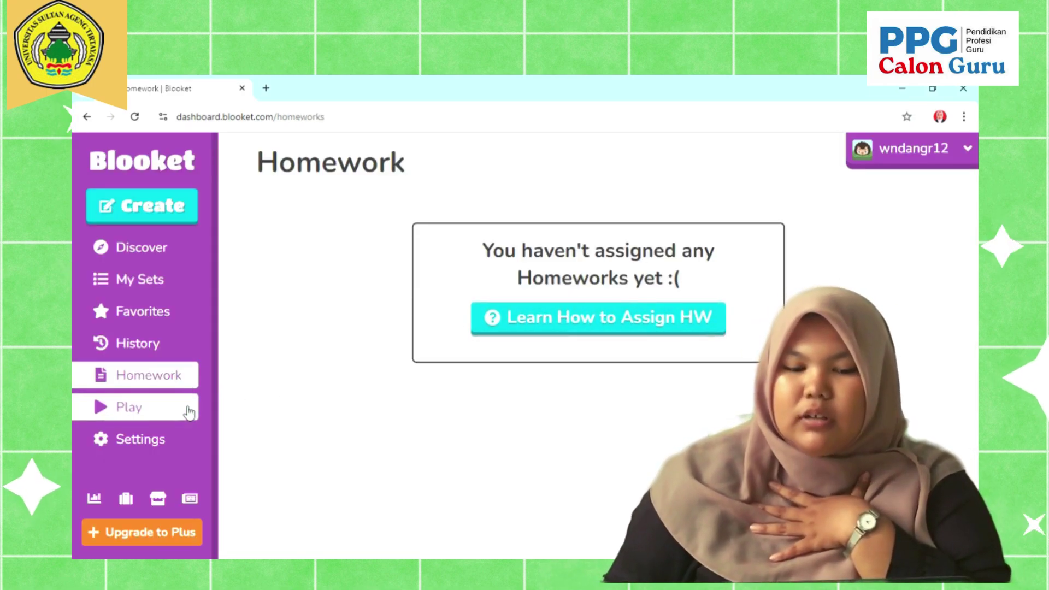
left_click(188, 411)
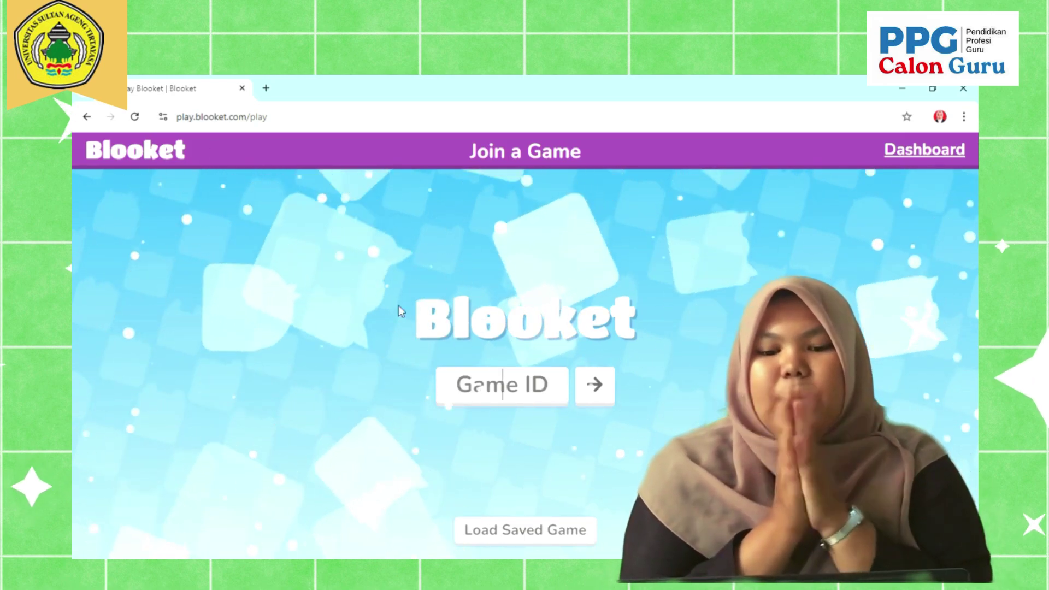
left_click(87, 117)
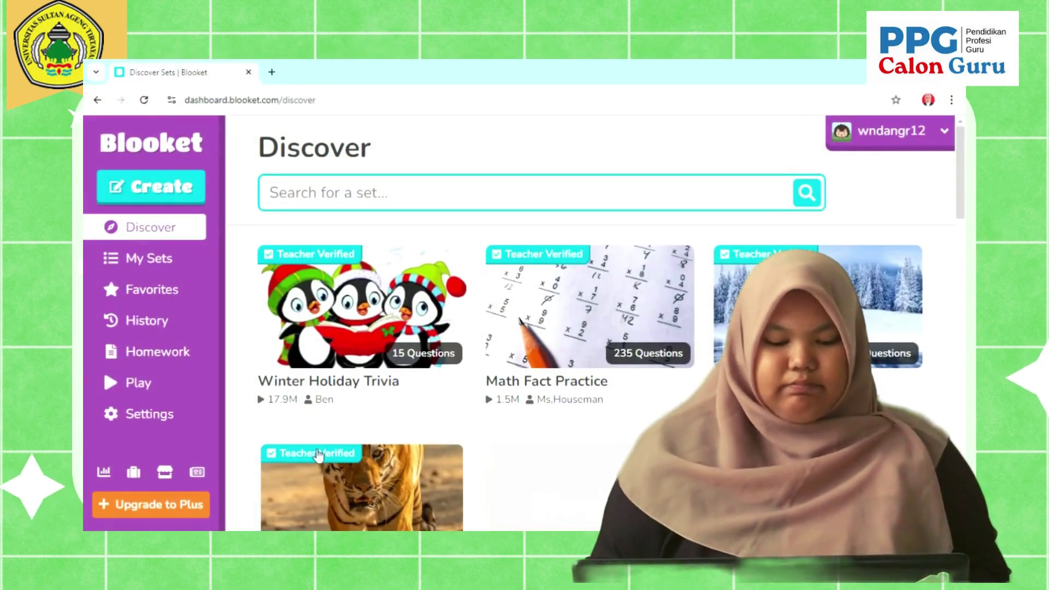
Step: Search the Discover page for question sets on "Artikel Ilmiah Populer"
type("A")
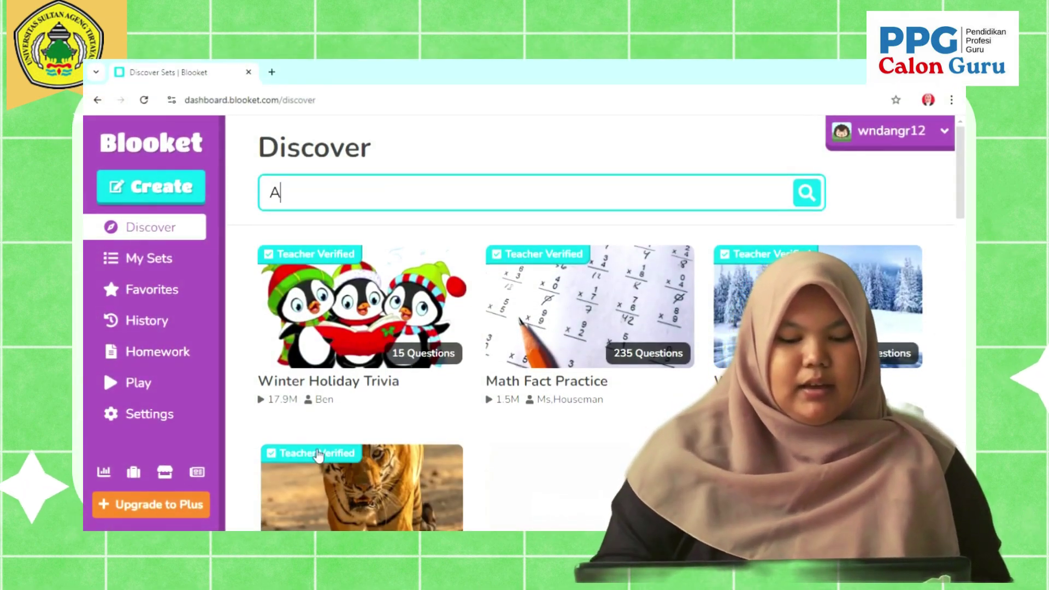
type("rtikel")
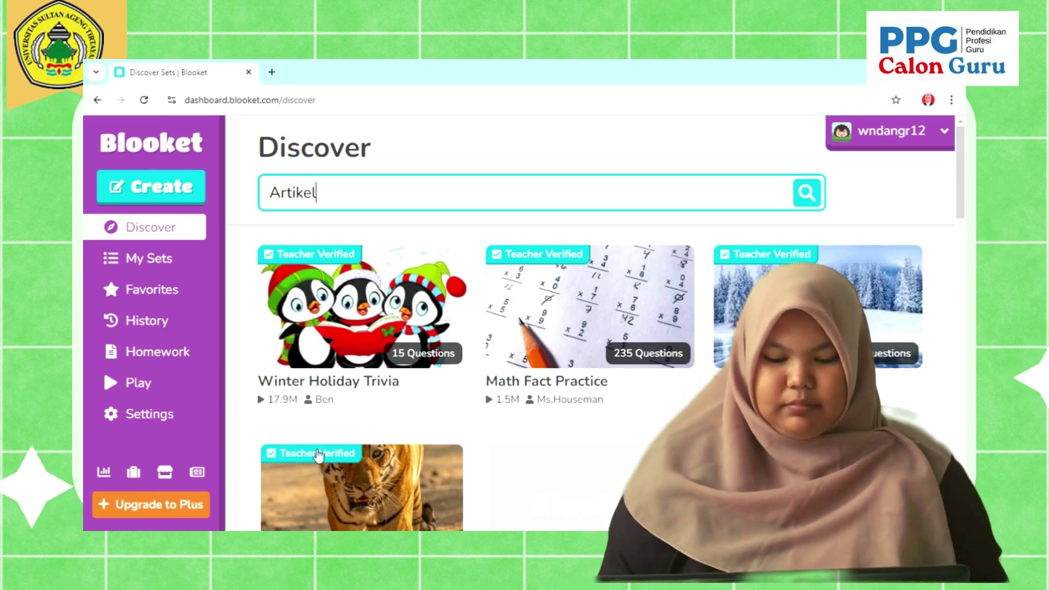
type(" Ilmi")
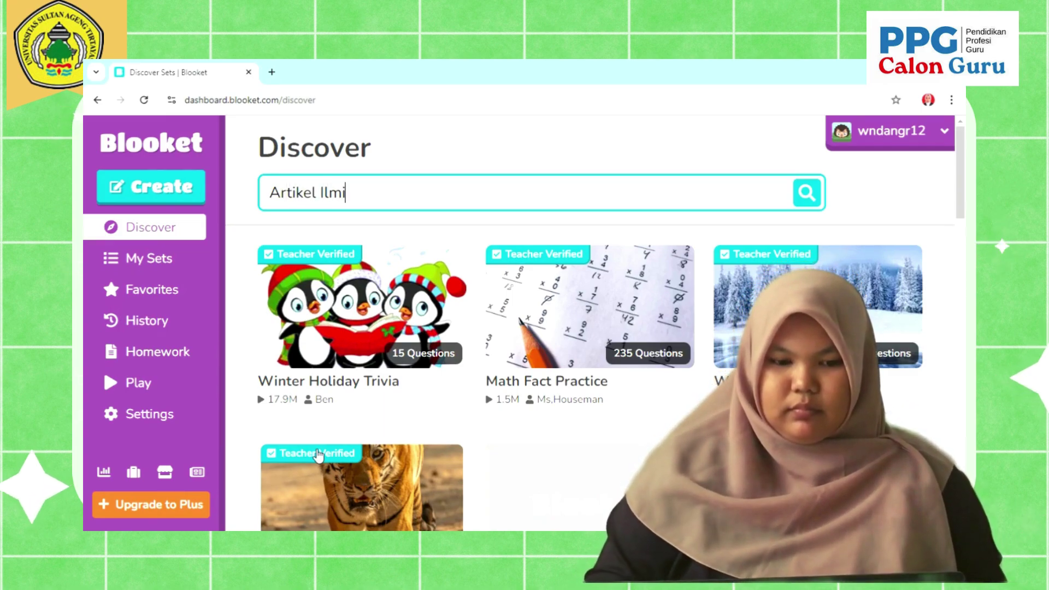
type("ah Populer")
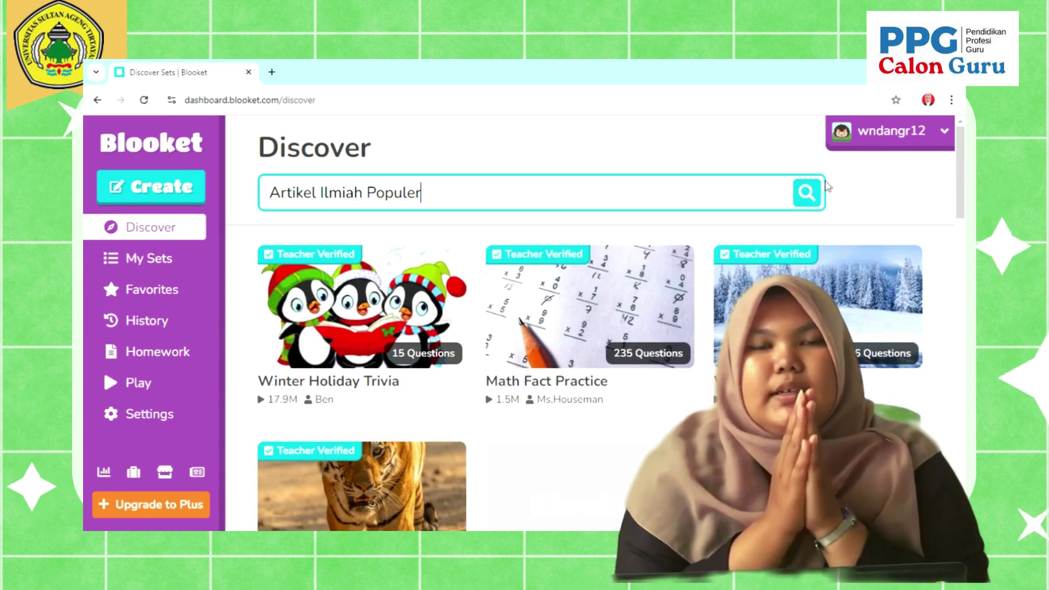
left_click(806, 193)
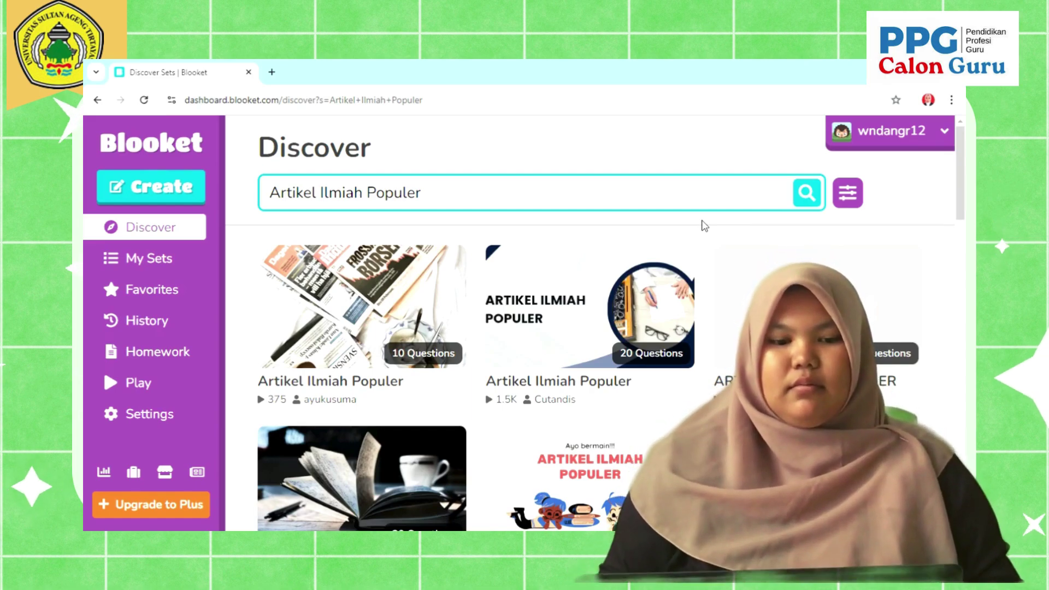
Step: Browse the search results and open the 10-question "Artikel Ilmiah Populer" set with the newspaper cover
scroll(601, 333, "down", 2)
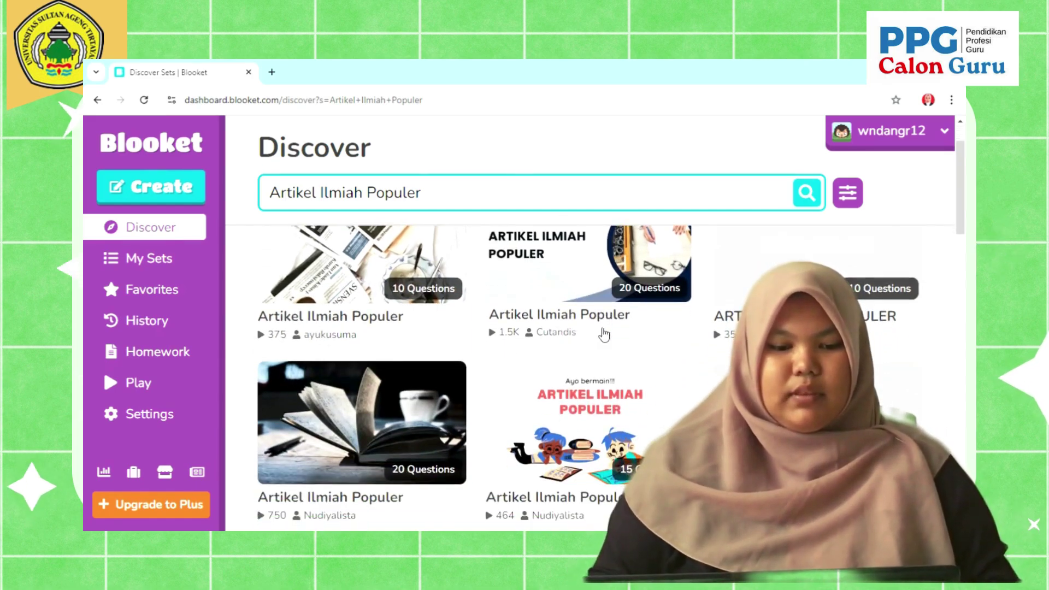
scroll(601, 334, "down", 1)
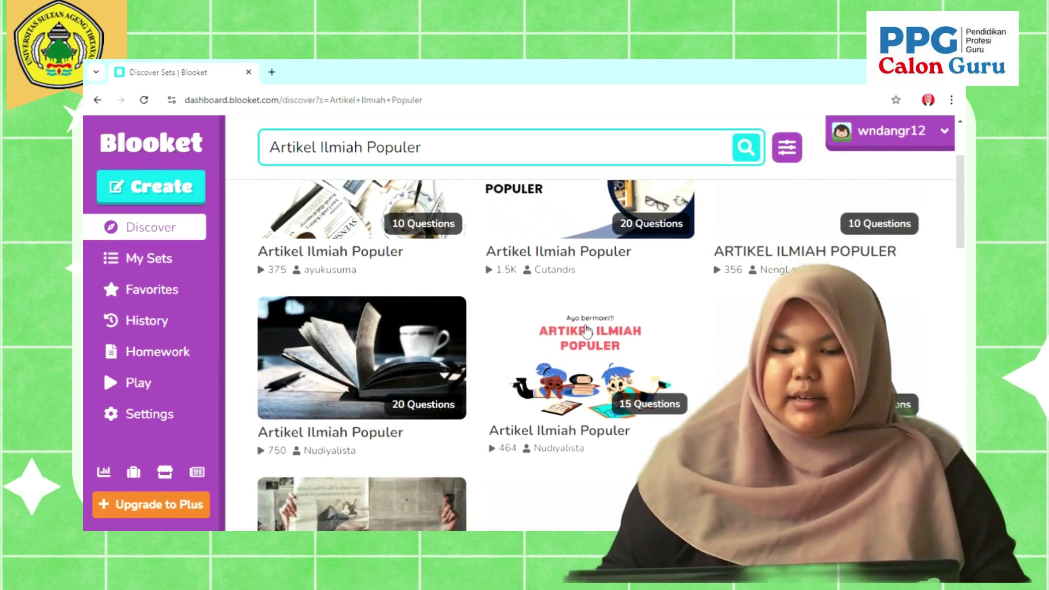
scroll(586, 331, "down", 1)
scroll(587, 331, "down", 1)
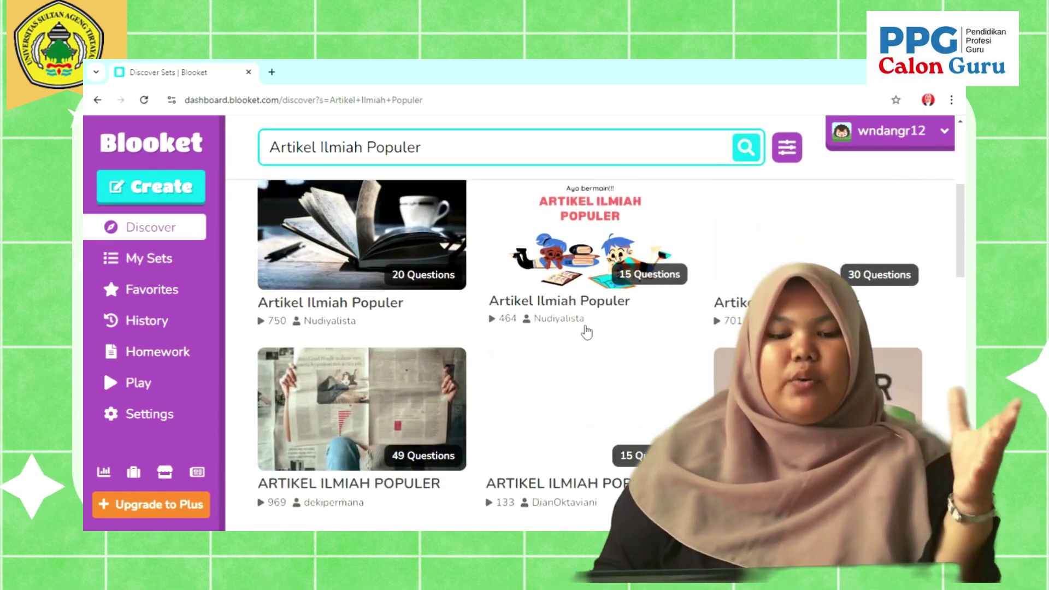
scroll(587, 331, "down", 1)
scroll(587, 331, "up", 5)
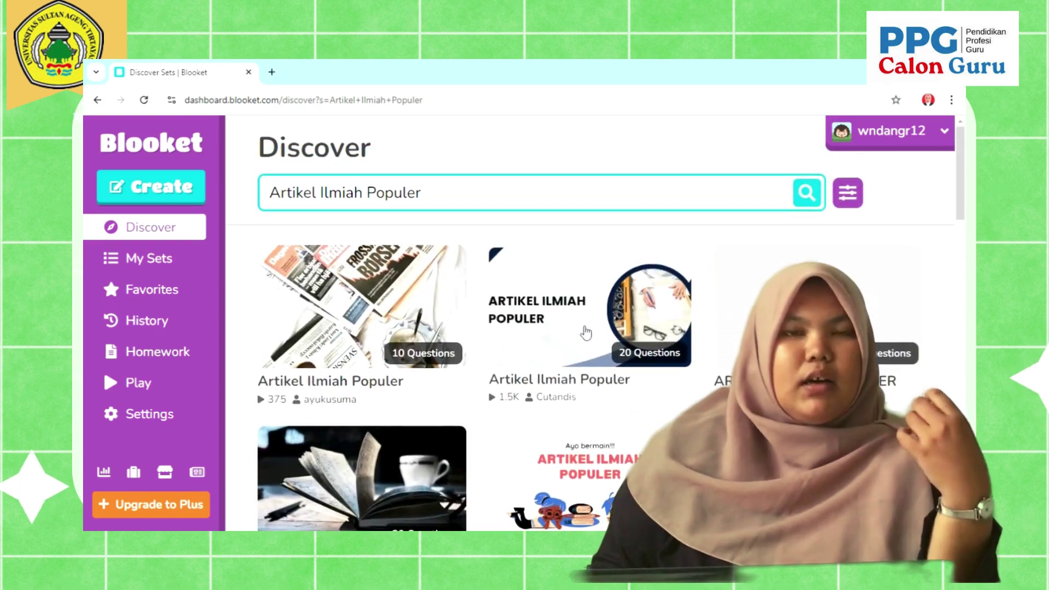
scroll(586, 332, "down", 2)
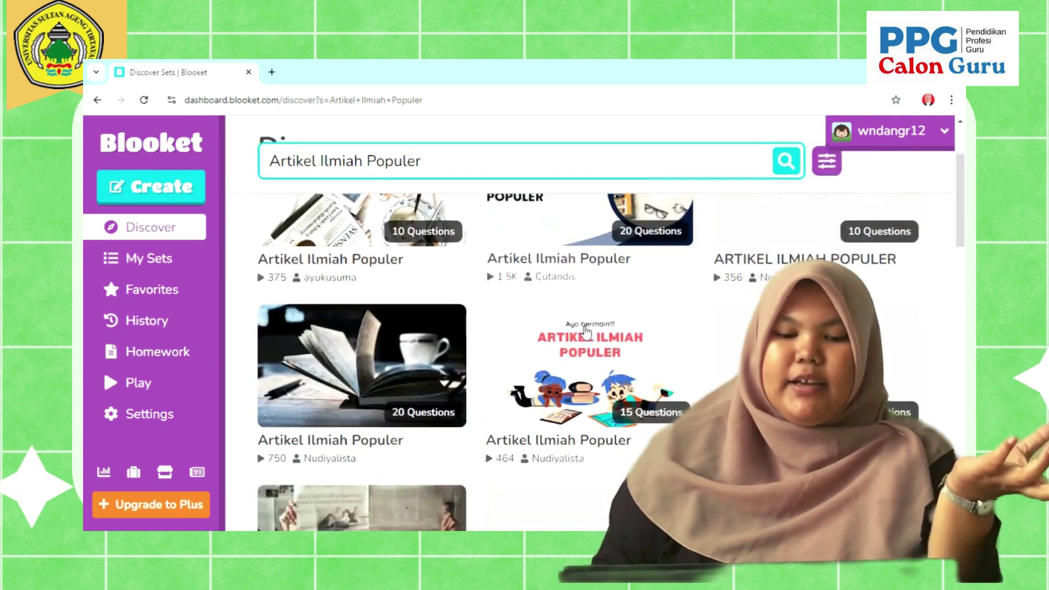
scroll(579, 332, "up", 1)
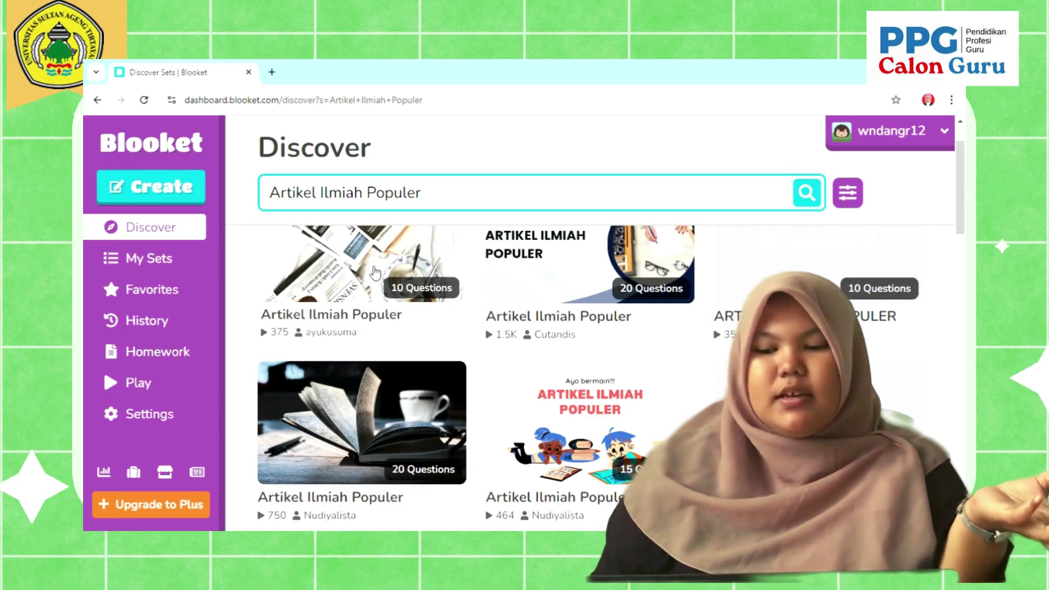
left_click(372, 272)
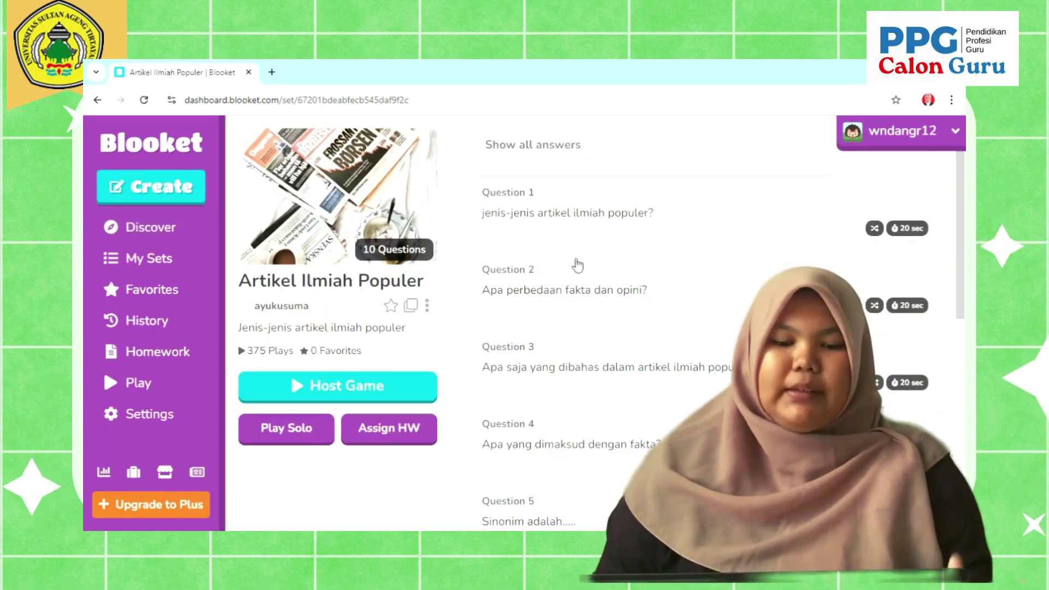
Step: Read through all the questions in the "Artikel Ilmiah Populer" set
scroll(577, 266, "down", 1)
scroll(578, 266, "up", 1)
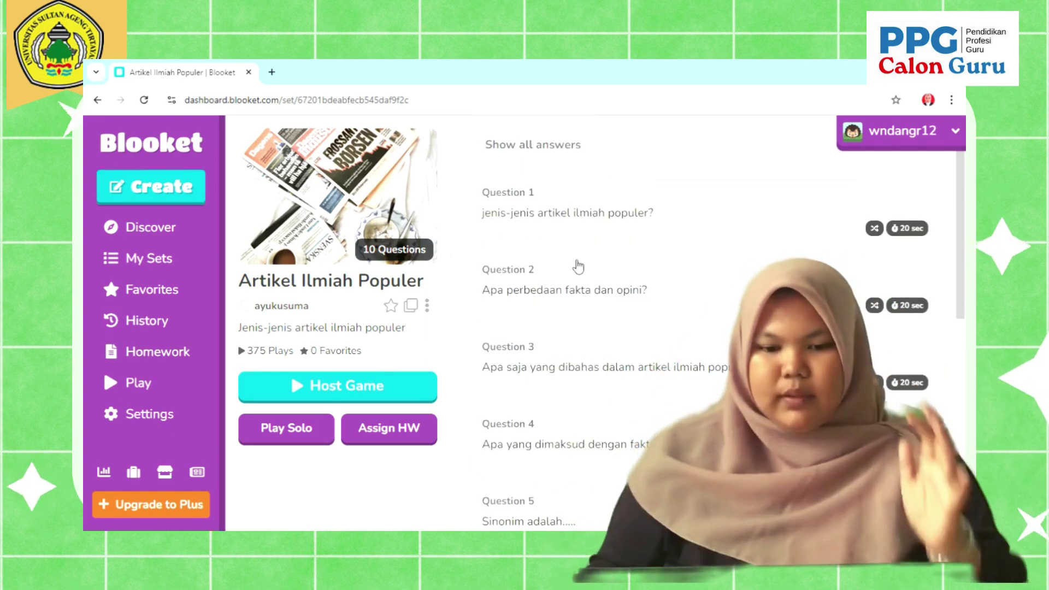
scroll(578, 266, "down", 4)
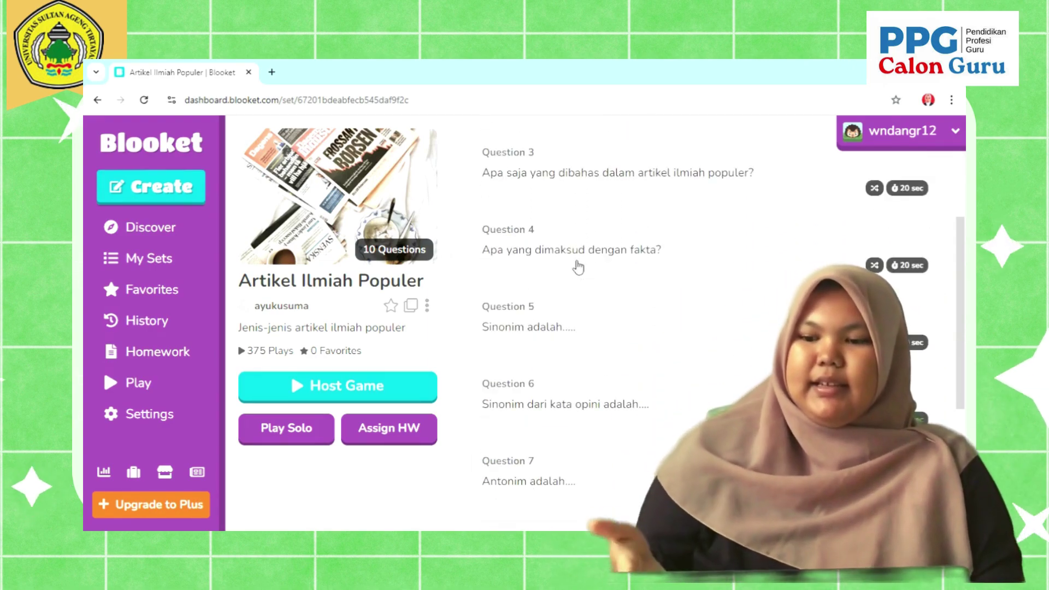
scroll(578, 267, "down", 3)
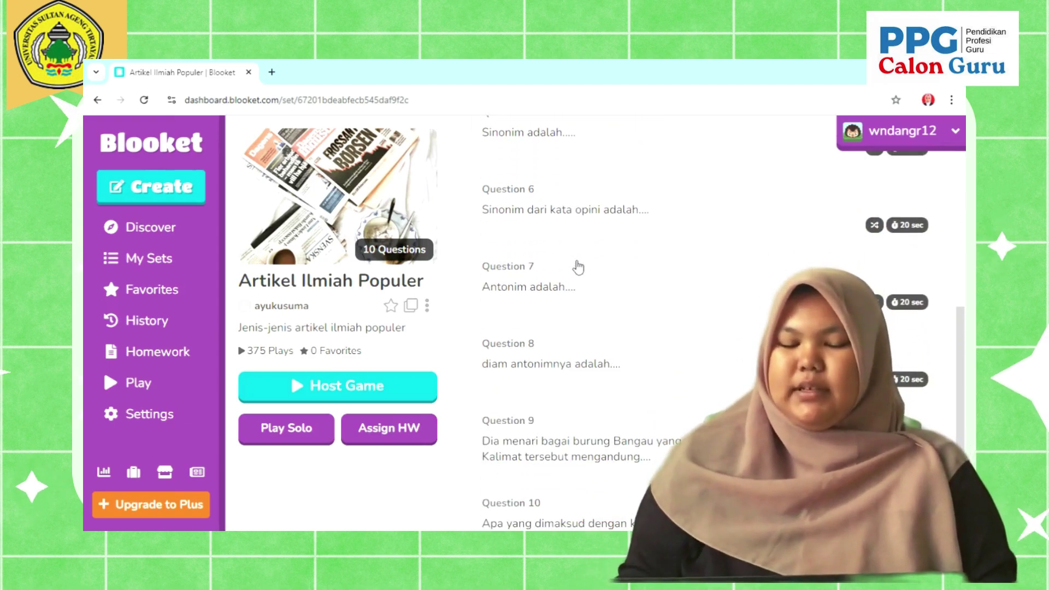
scroll(578, 267, "down", 1)
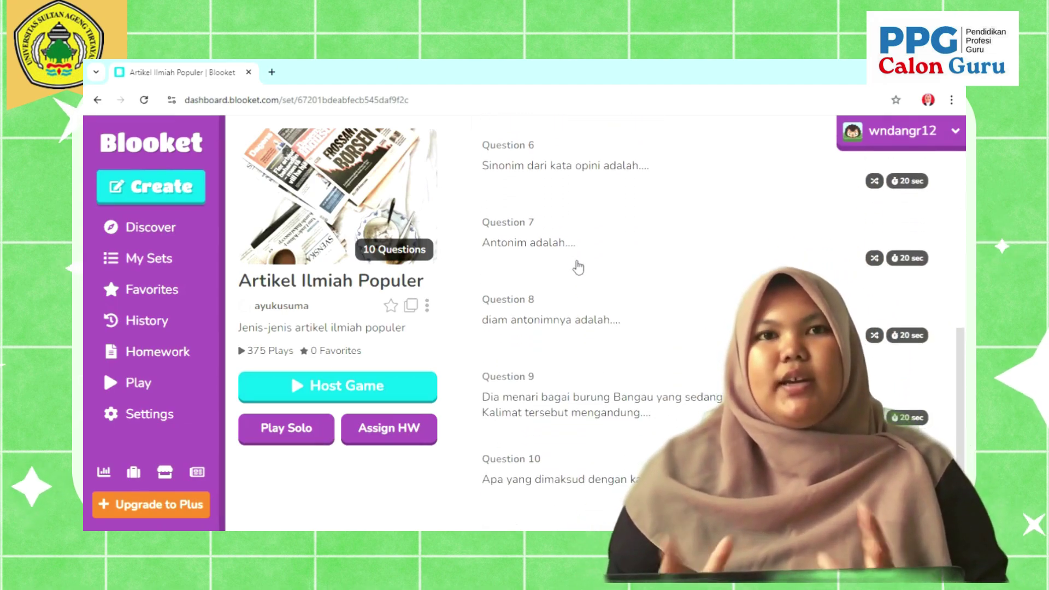
scroll(578, 267, "up", 8)
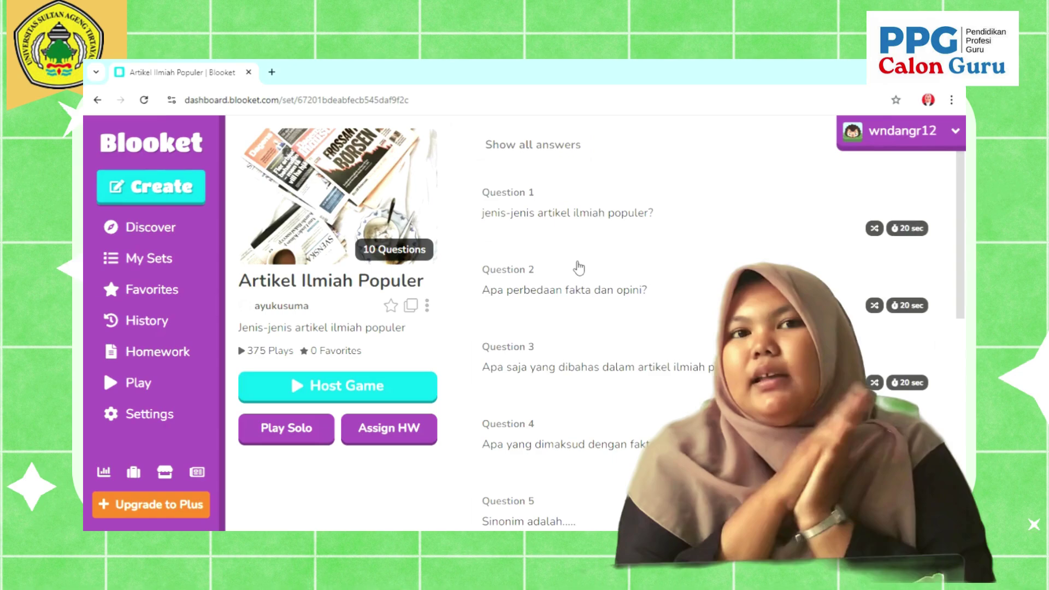
scroll(604, 241, "down", 1)
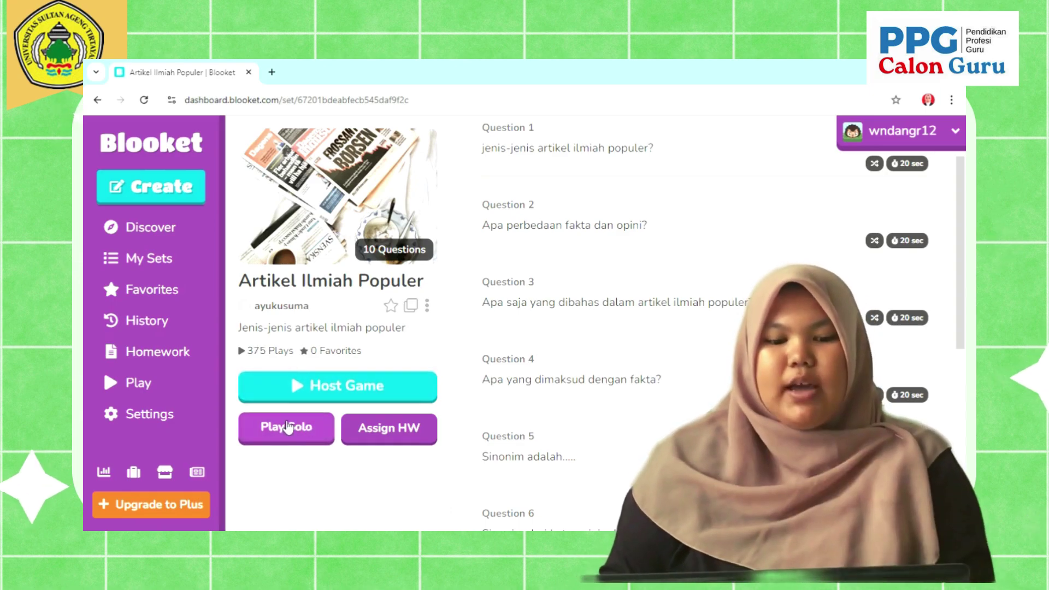
Step: Add the "Artikel Ilmiah Populer" set to the favorites and start hosting a game with it
left_click(390, 305)
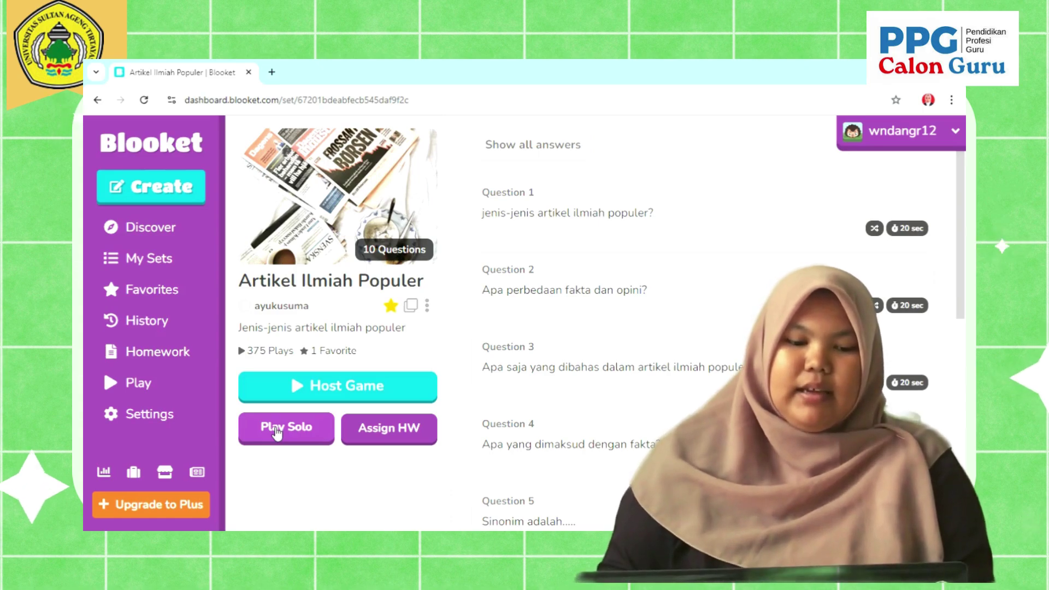
left_click(309, 388)
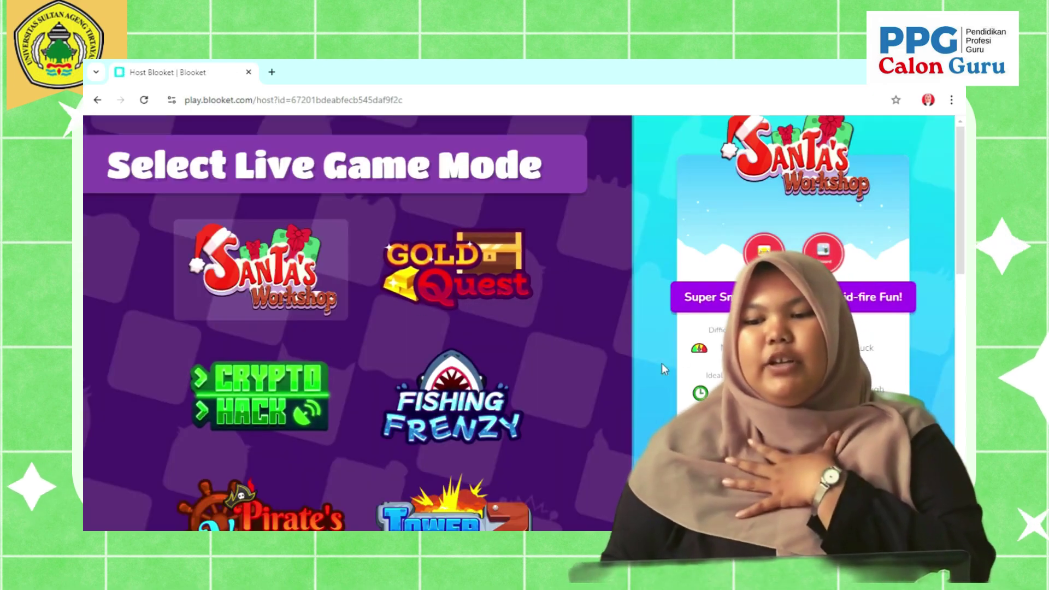
Step: Look through the live game modes available for hosting the set
scroll(459, 306, "down", 2)
scroll(461, 312, "down", 4)
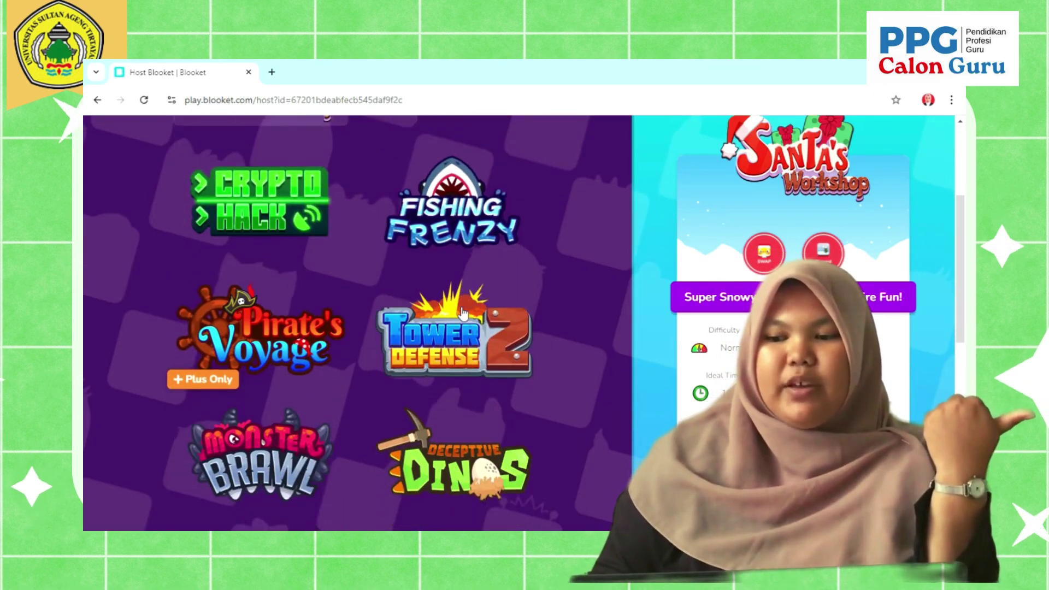
scroll(461, 314, "up", 5)
scroll(462, 314, "up", 2)
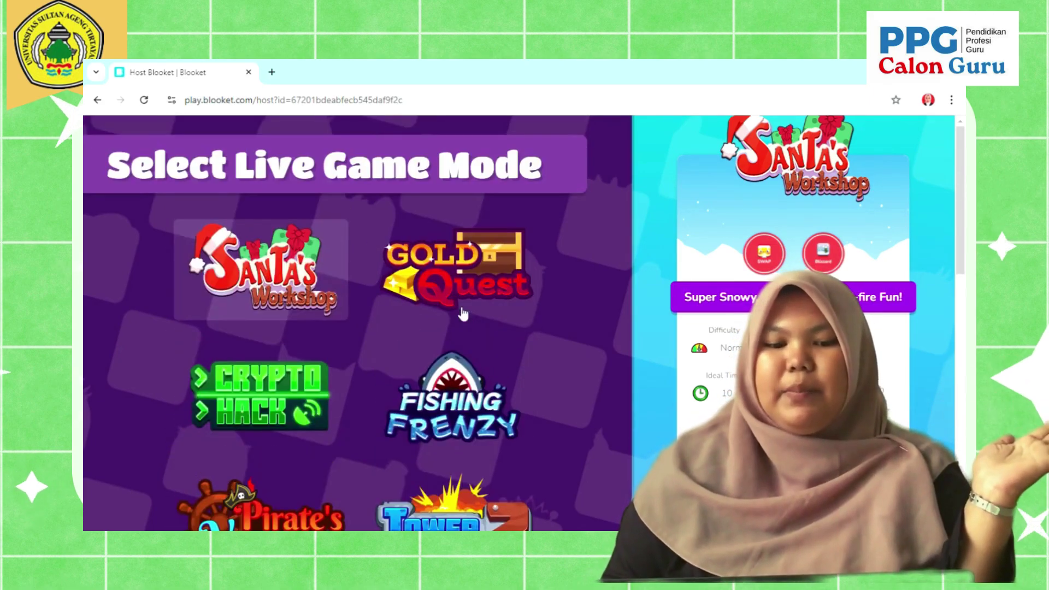
scroll(462, 314, "down", 5)
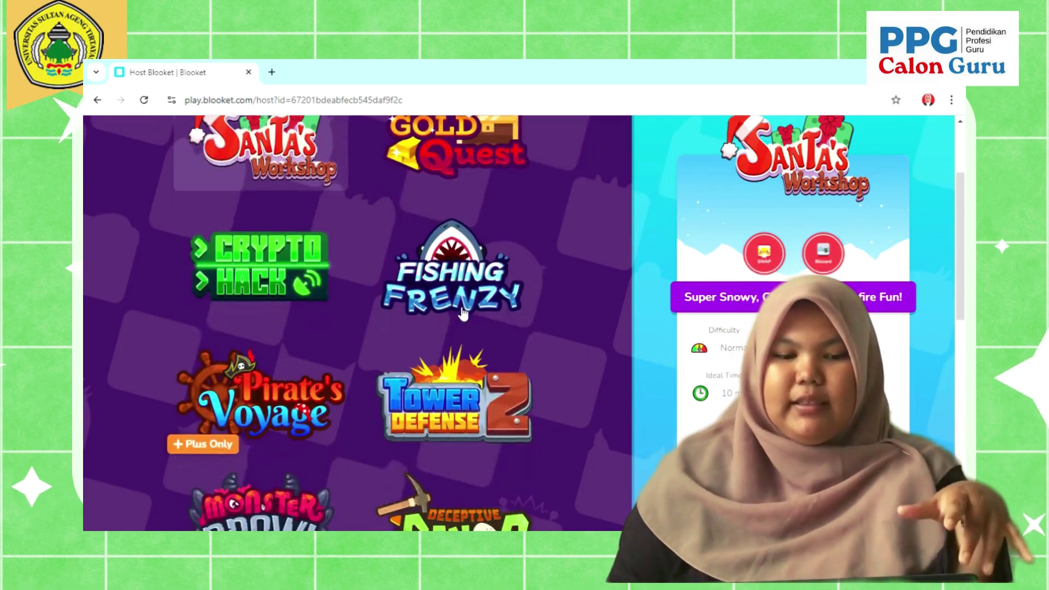
scroll(461, 319, "up", 1)
scroll(461, 320, "up", 4)
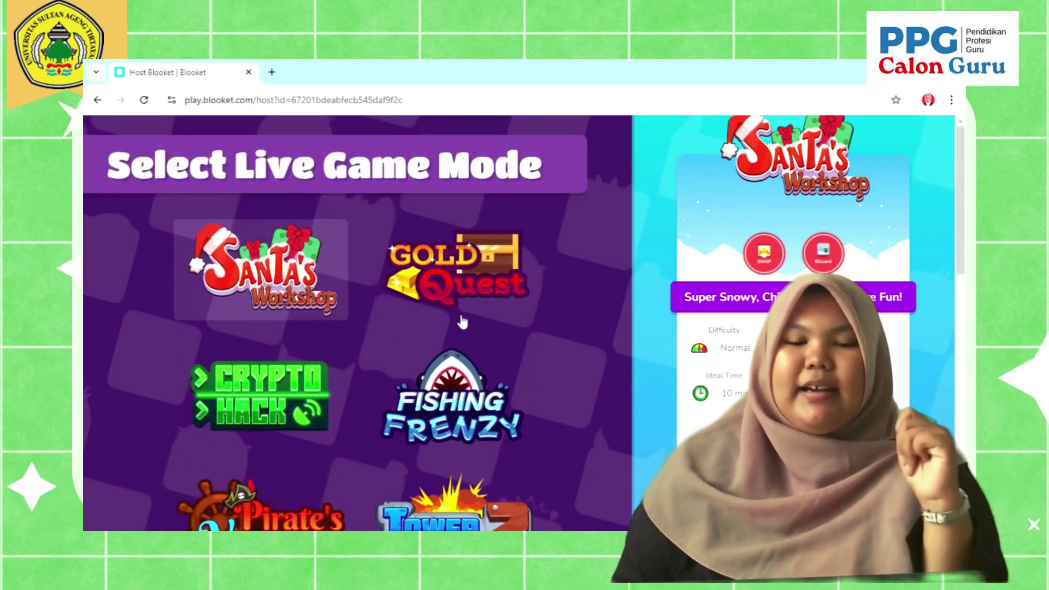
scroll(462, 322, "down", 1)
scroll(460, 324, "down", 4)
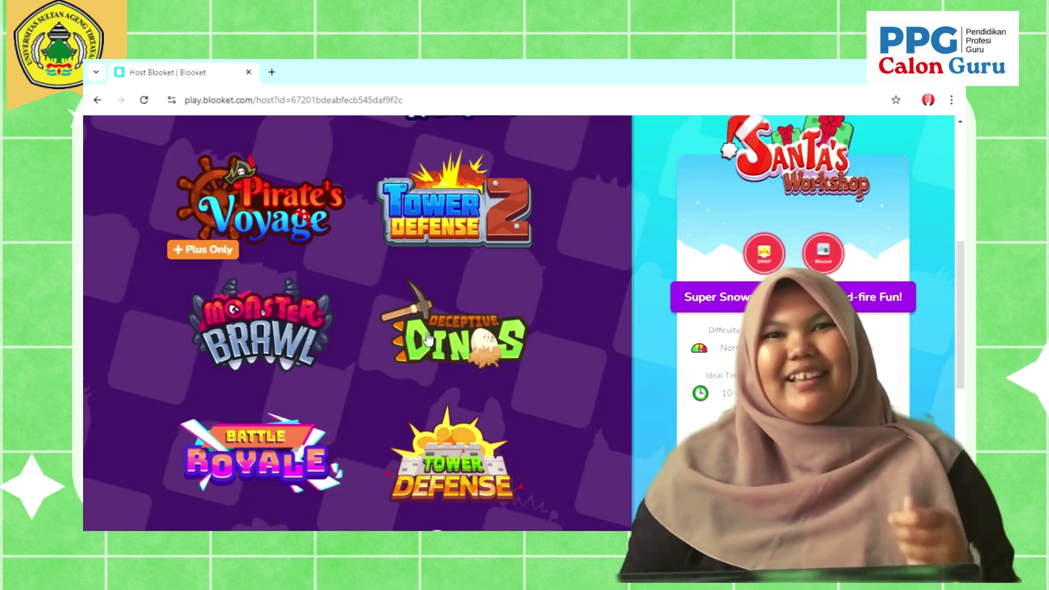
scroll(457, 327, "down", 6)
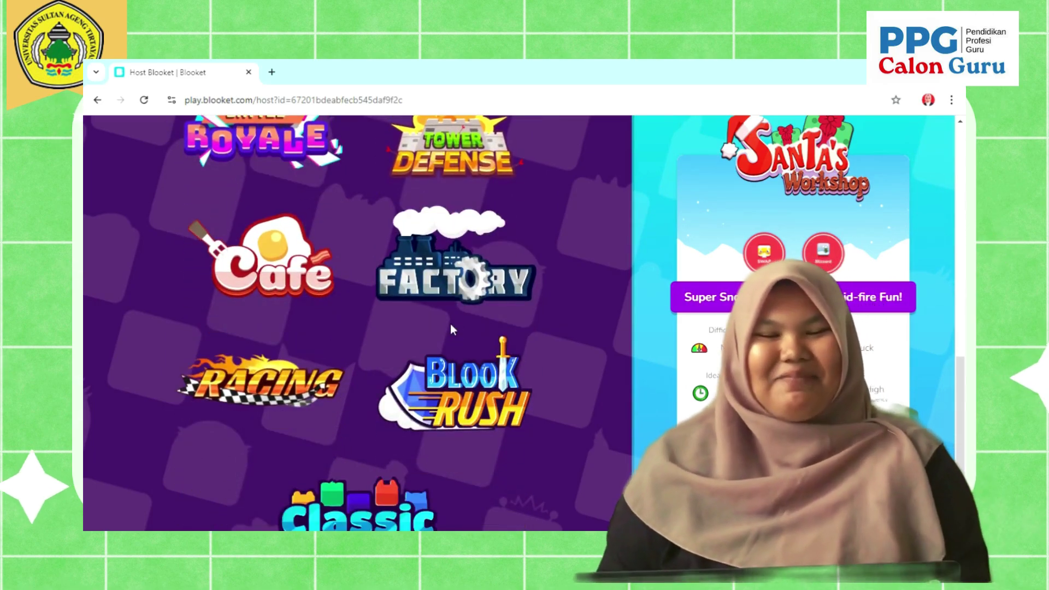
scroll(451, 324, "down", 1)
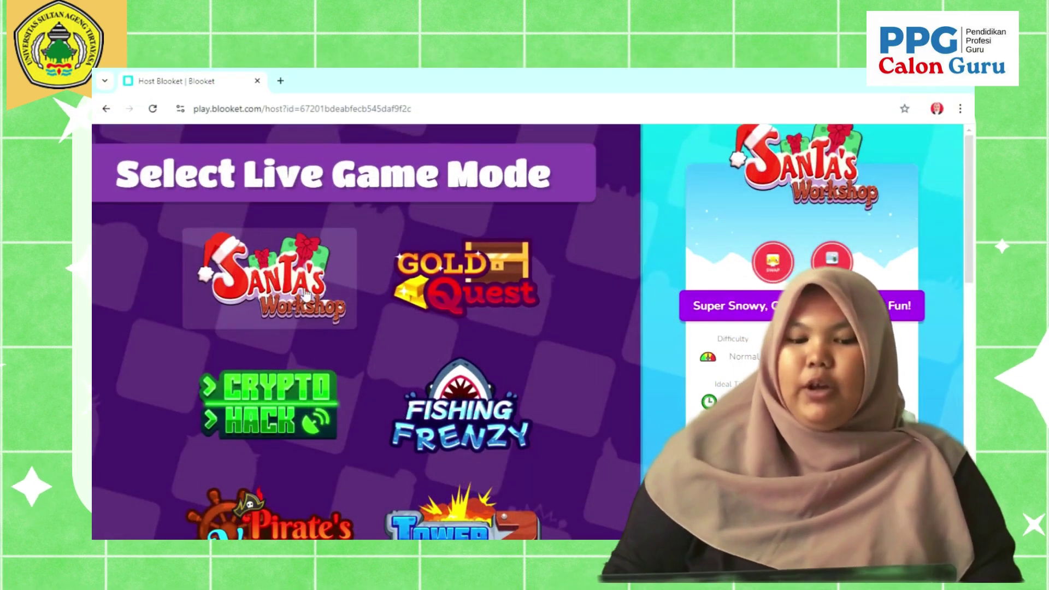
Step: Choose the Crypto Hack game mode for the set and open its host settings
left_click(304, 405)
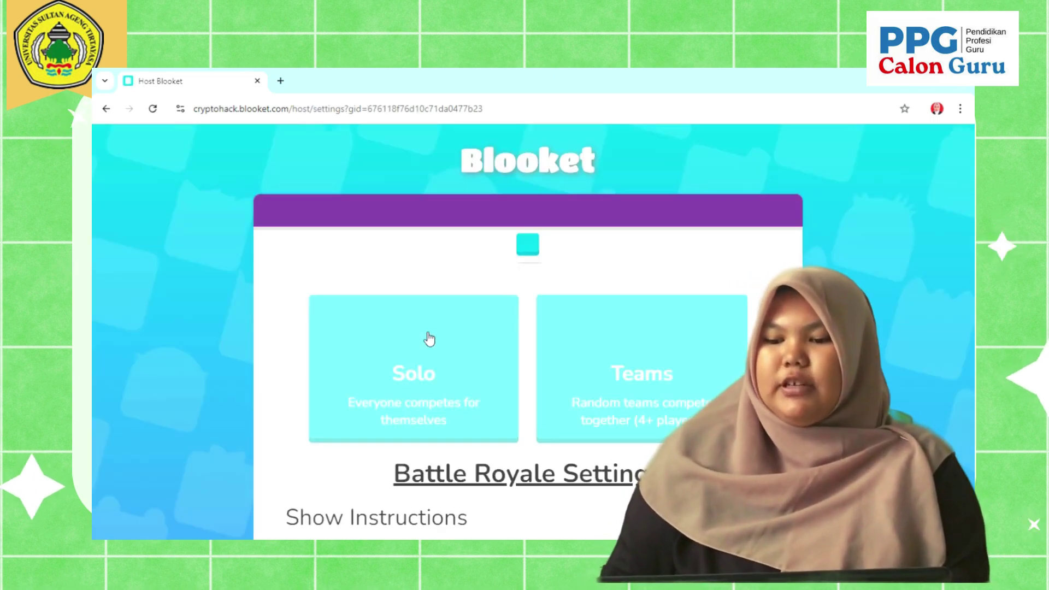
left_click(427, 336)
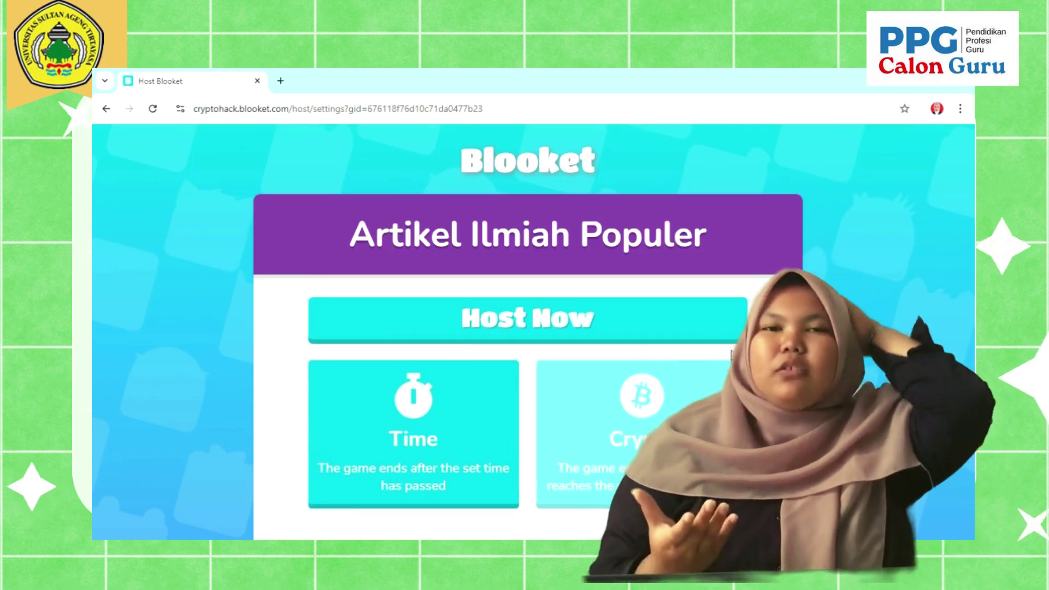
Step: Look through the Crypto Hack host settings, including the Time and Crypto end conditions and the game options
scroll(661, 355, "down", 2)
scroll(528, 327, "down", 1)
scroll(528, 328, "down", 1)
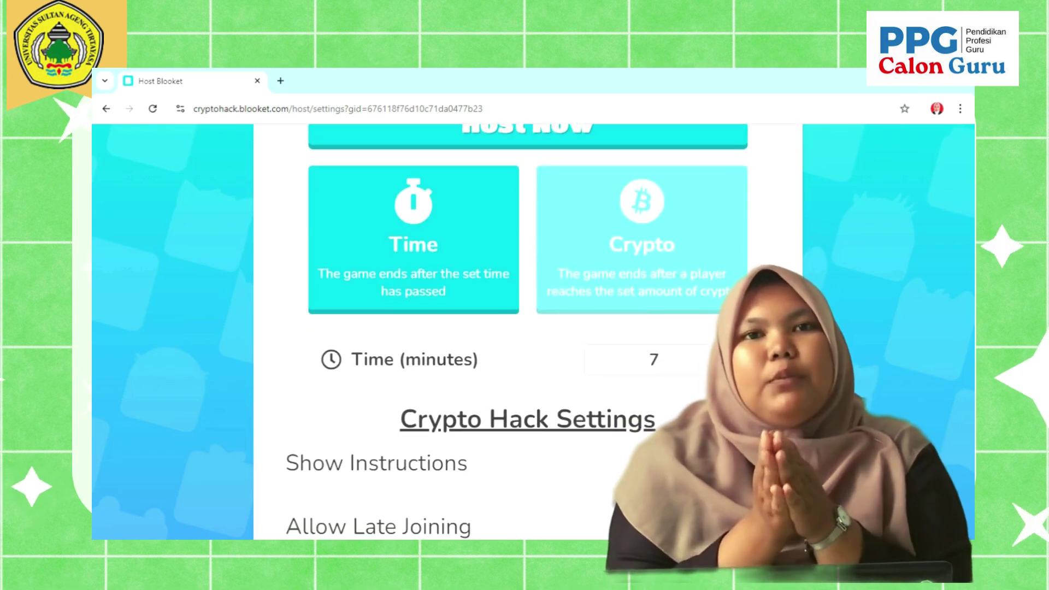
left_click(648, 278)
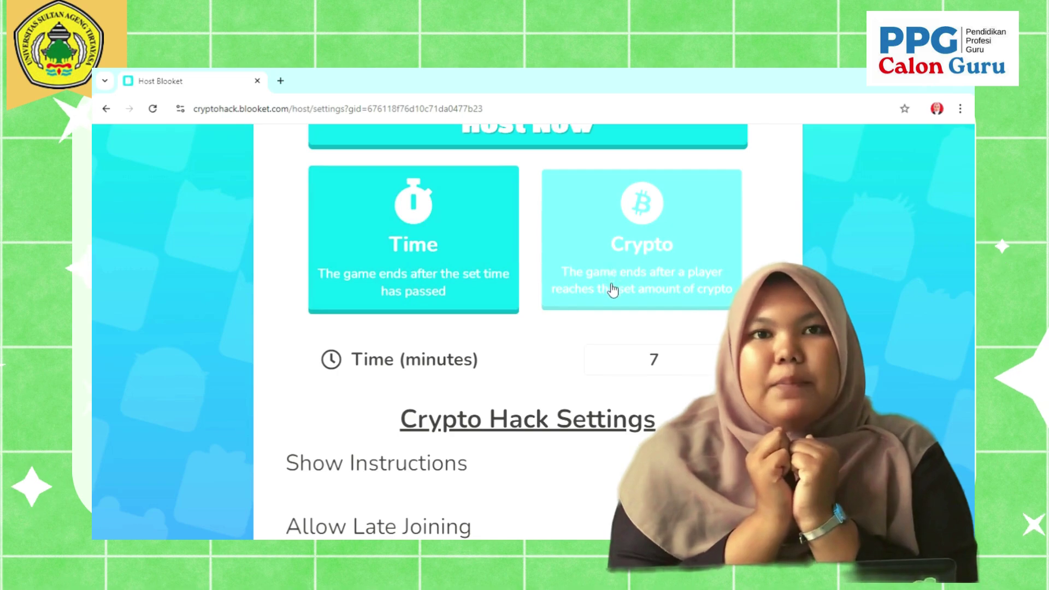
scroll(613, 290, "down", 3)
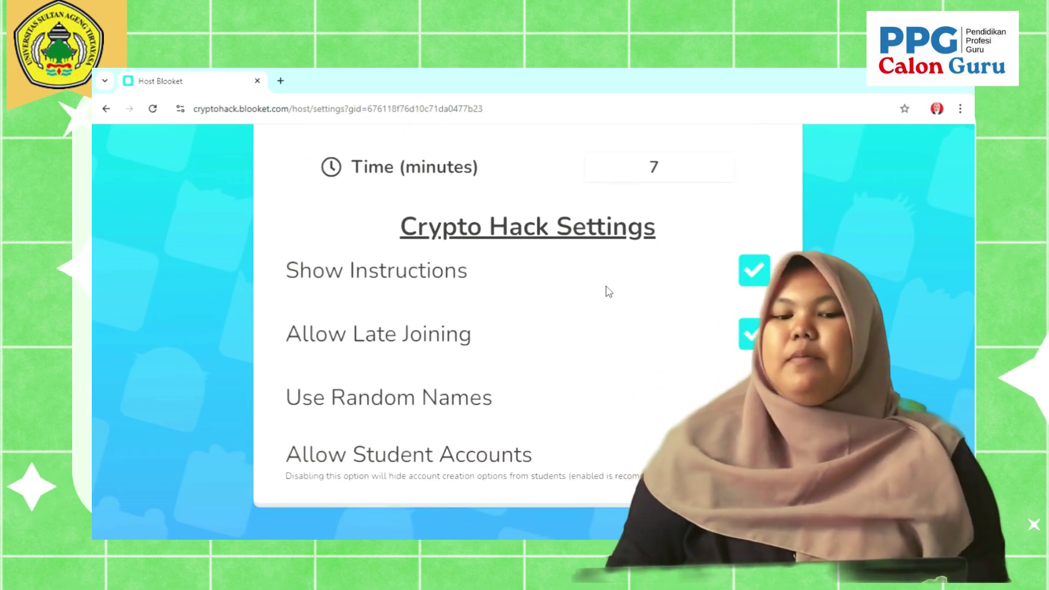
scroll(610, 294, "up", 4)
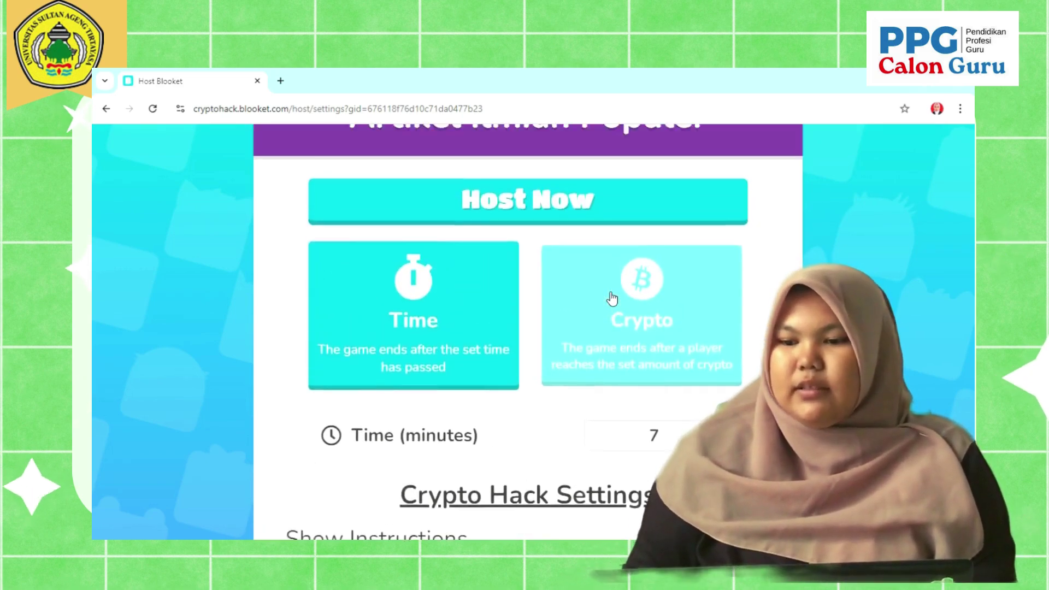
scroll(612, 297, "up", 2)
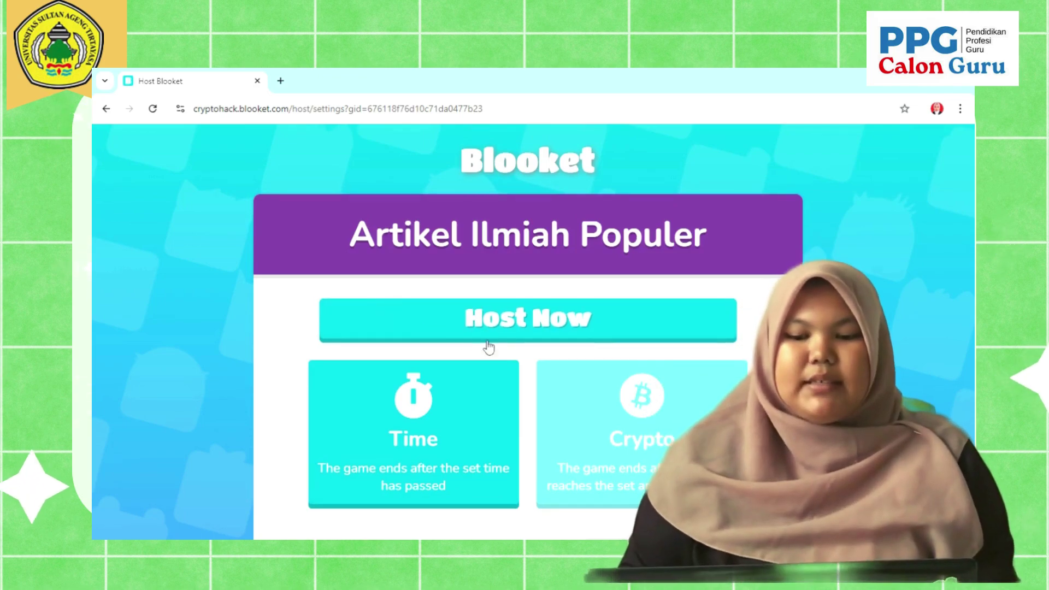
scroll(679, 379, "down", 2)
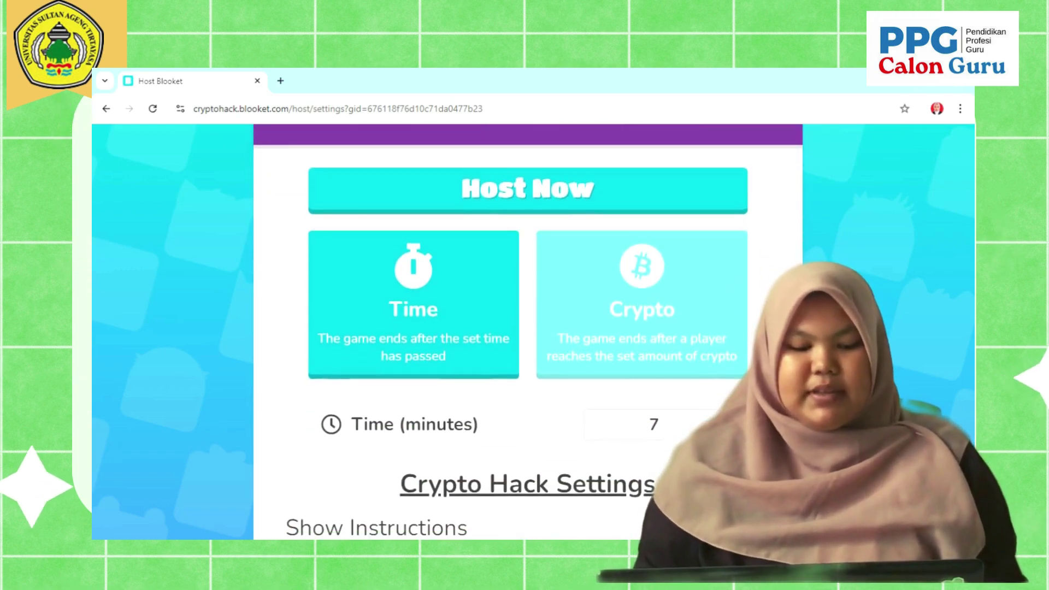
scroll(683, 383, "down", 1)
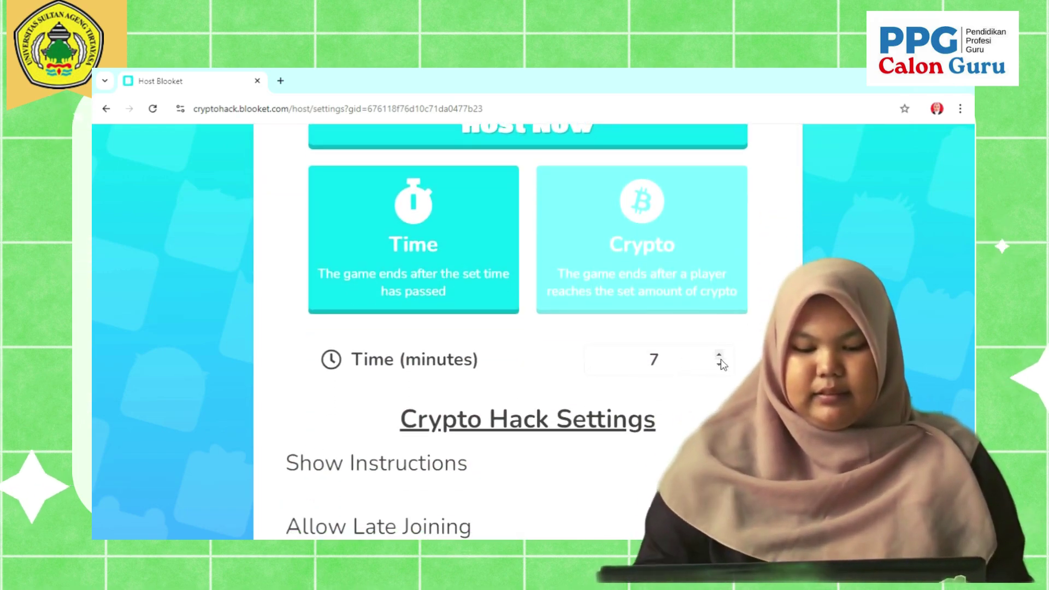
Step: Raise the game's time limit to 14 minutes
left_click(720, 358)
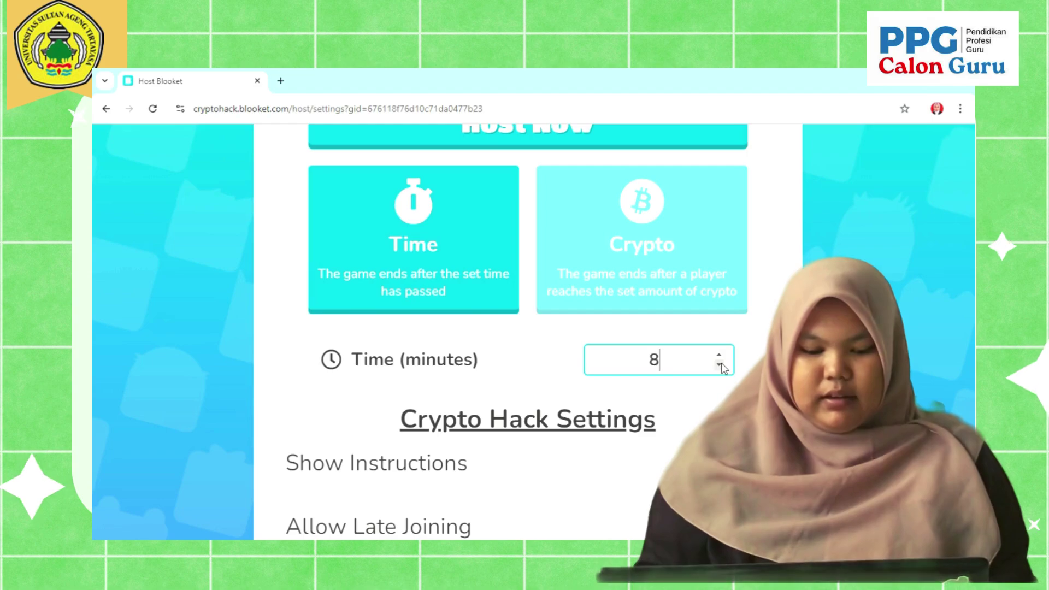
left_click(720, 364)
left_click(719, 355)
left_click(719, 355)
left_click(719, 355)
left_click(719, 355)
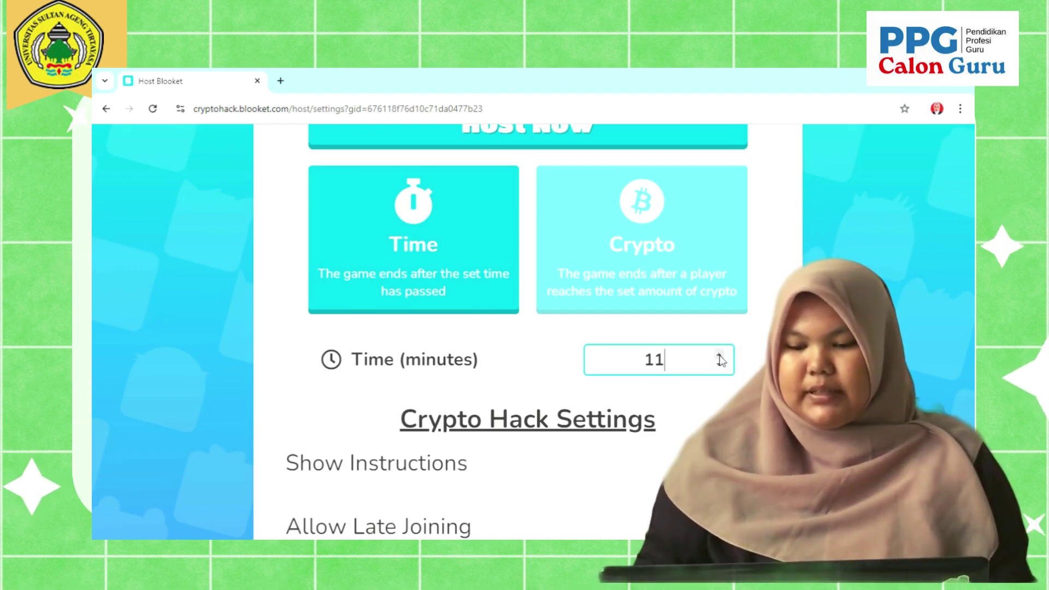
left_click(720, 355)
left_click(719, 356)
left_click(719, 355)
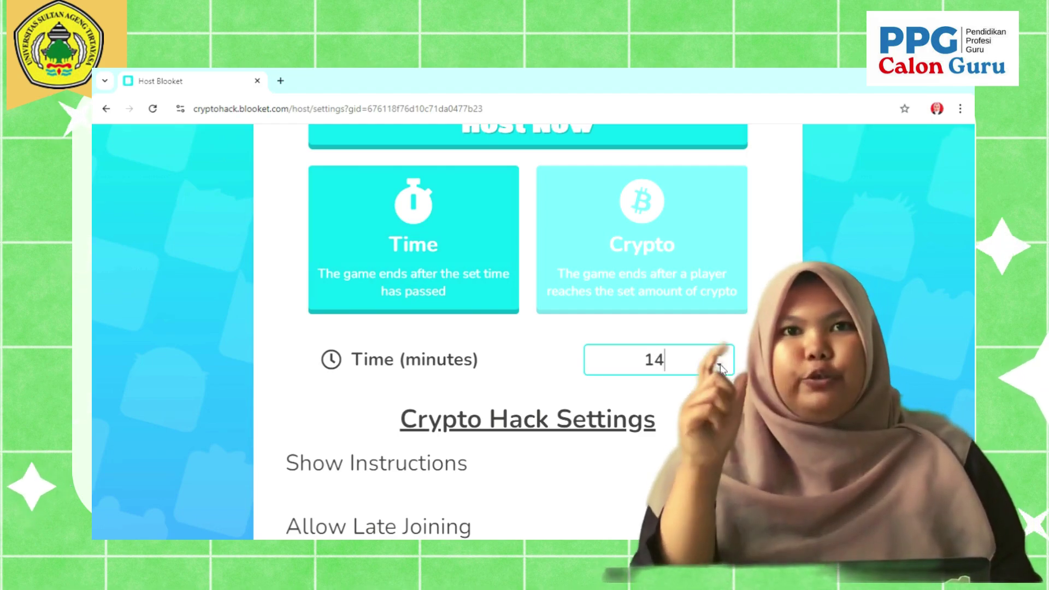
left_click(719, 356)
left_click(719, 365)
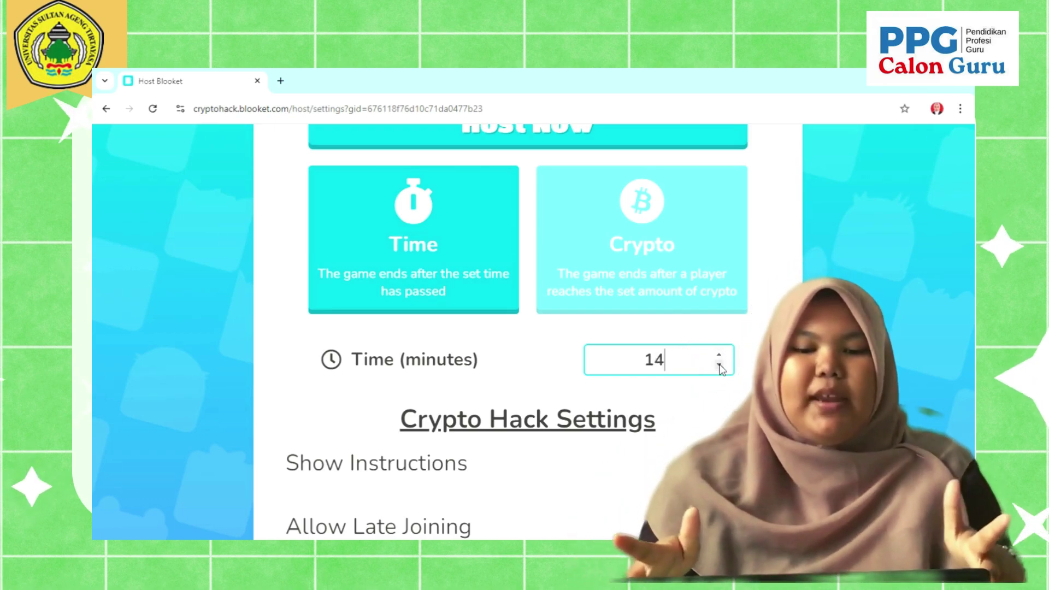
Step: Set the game's time limit back to 7 minutes
left_click(719, 365)
left_click(719, 364)
left_click(719, 365)
left_click(720, 365)
left_click(720, 364)
left_click(720, 365)
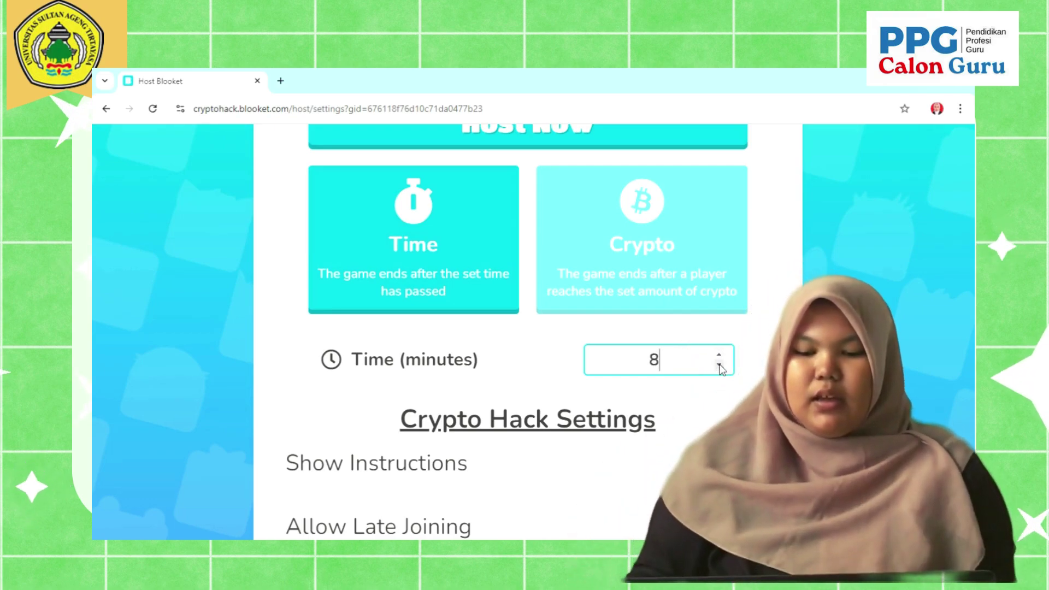
left_click(720, 364)
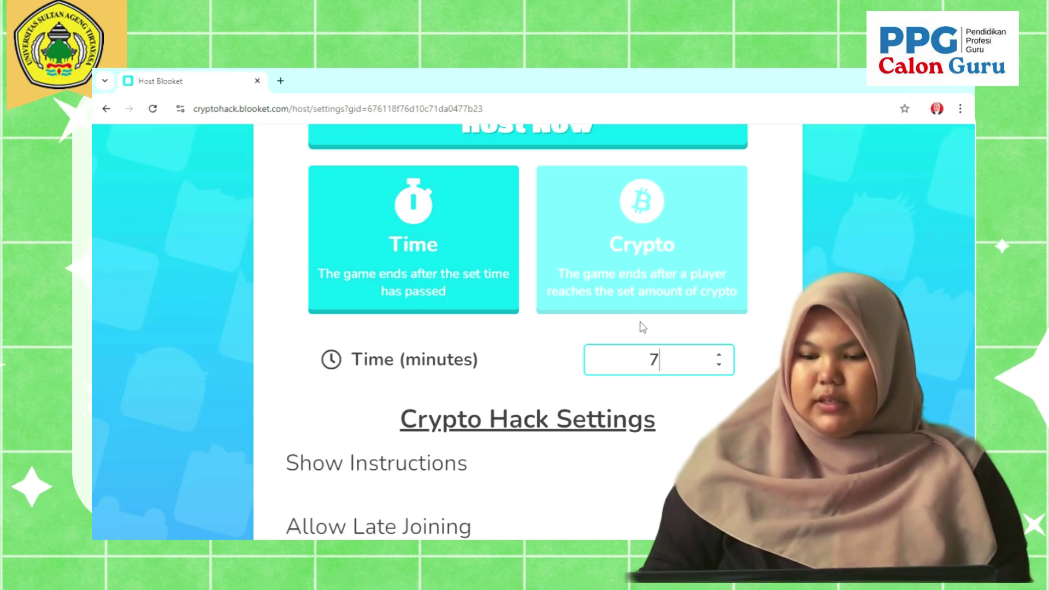
Step: Review the Crypto Hack options for instructions, late joining, random names and student accounts
scroll(642, 327, "up", 4)
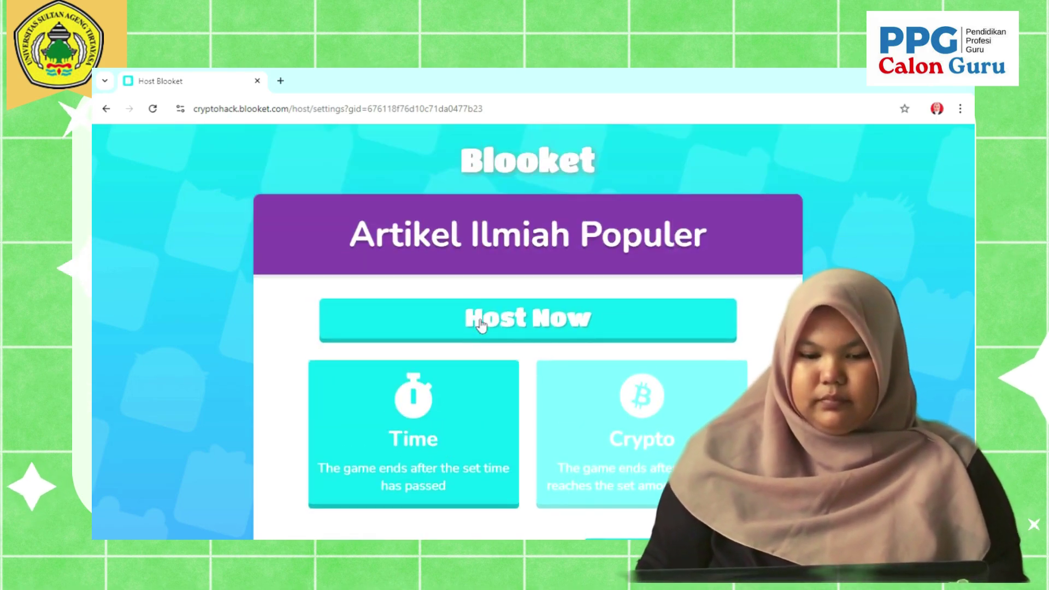
scroll(696, 339, "down", 6)
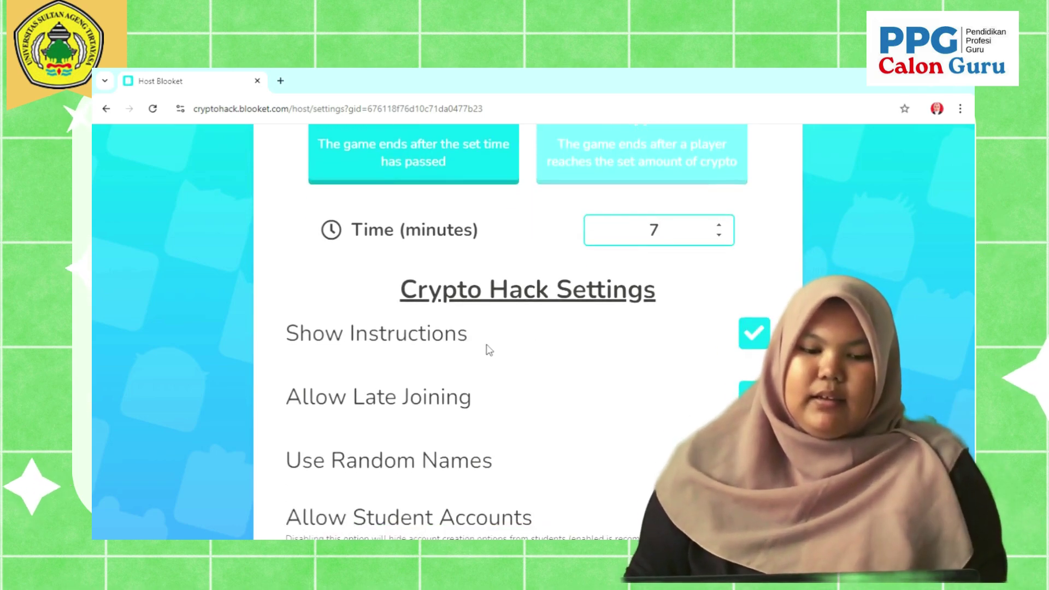
scroll(489, 350, "down", 1)
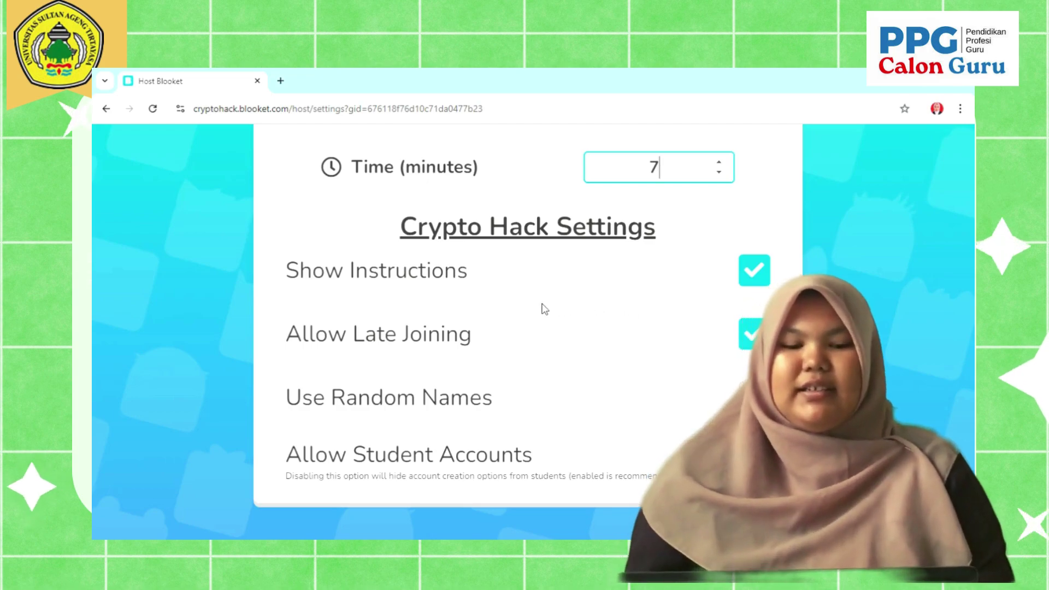
scroll(529, 354, "up", 2)
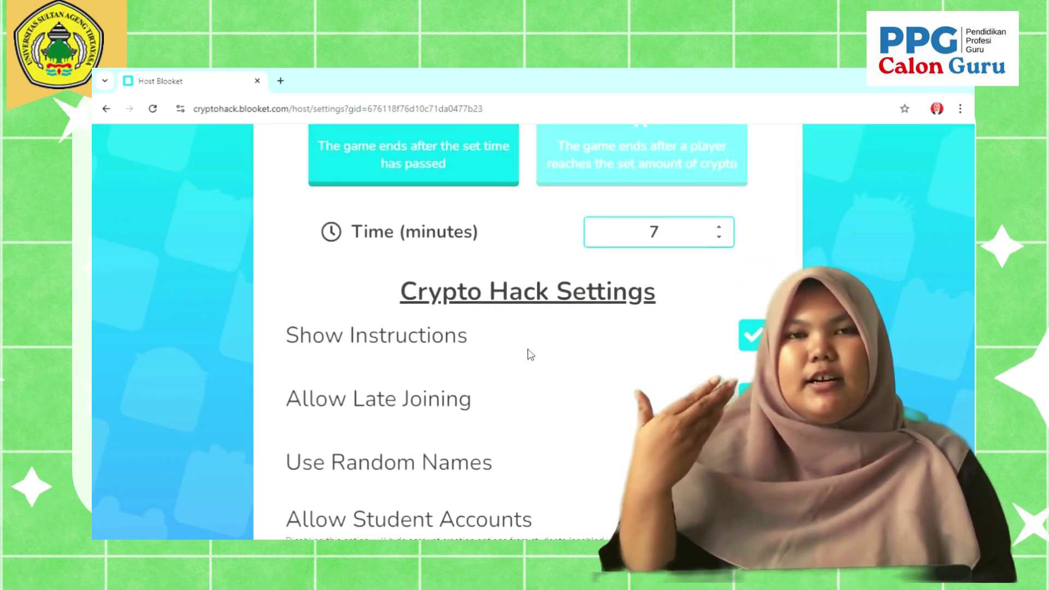
scroll(533, 355, "down", 2)
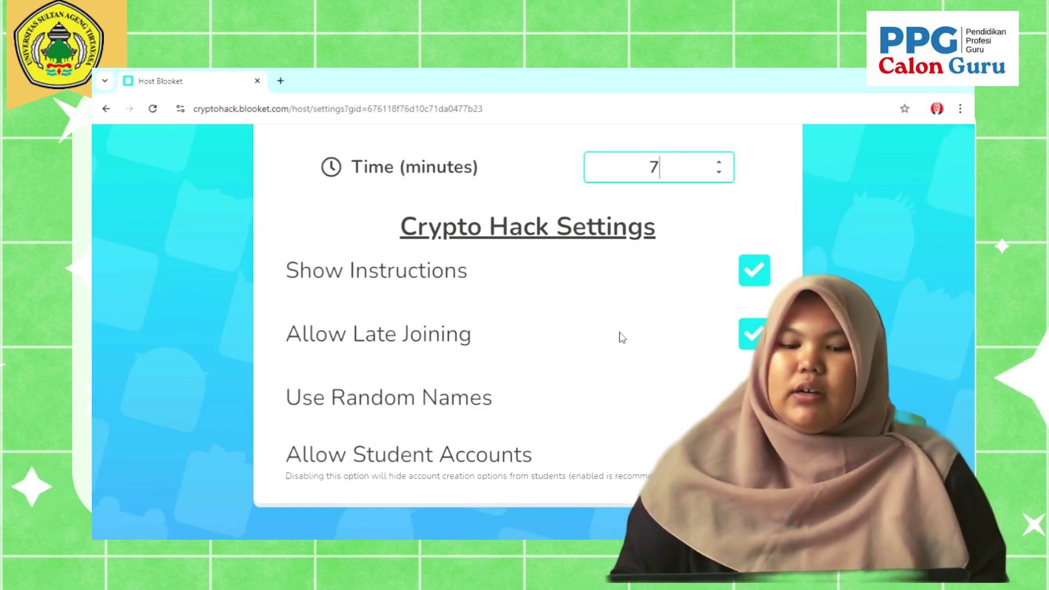
scroll(622, 336, "up", 1)
scroll(621, 334, "up", 1)
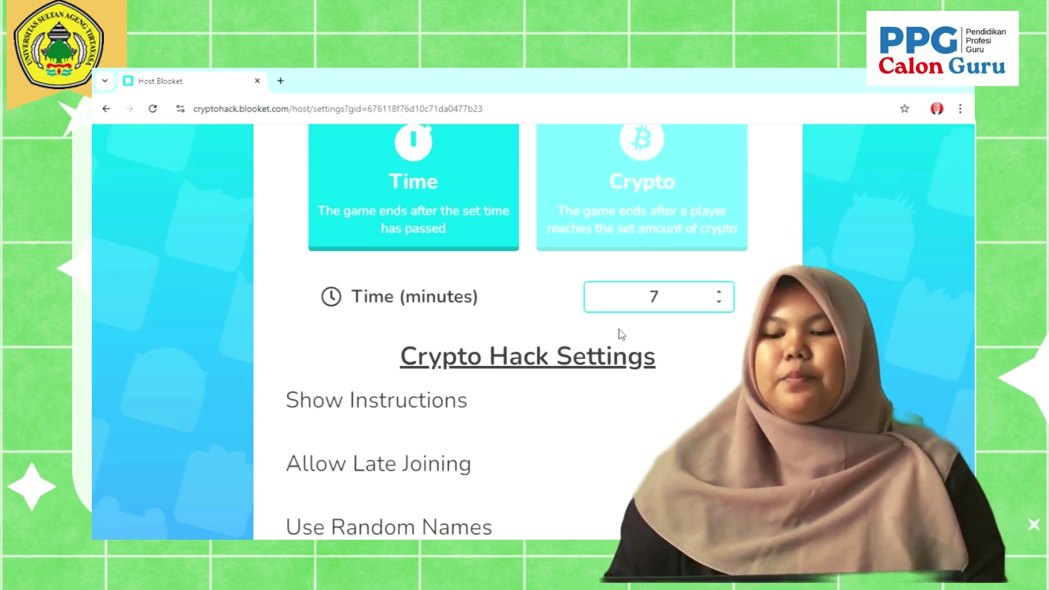
scroll(622, 334, "down", 2)
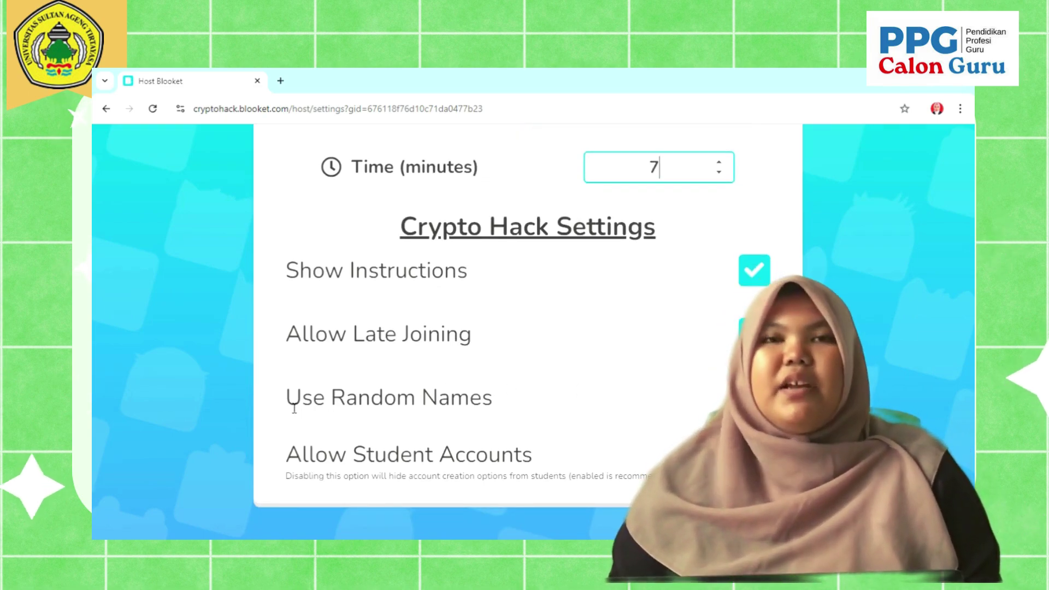
left_click_drag(285, 399, 502, 401)
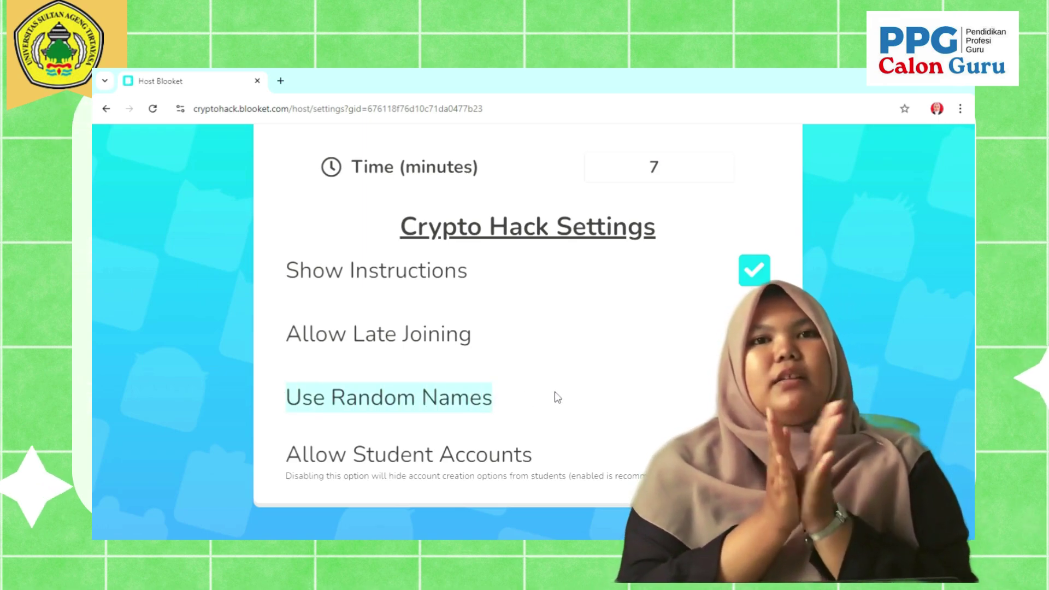
left_click(567, 397)
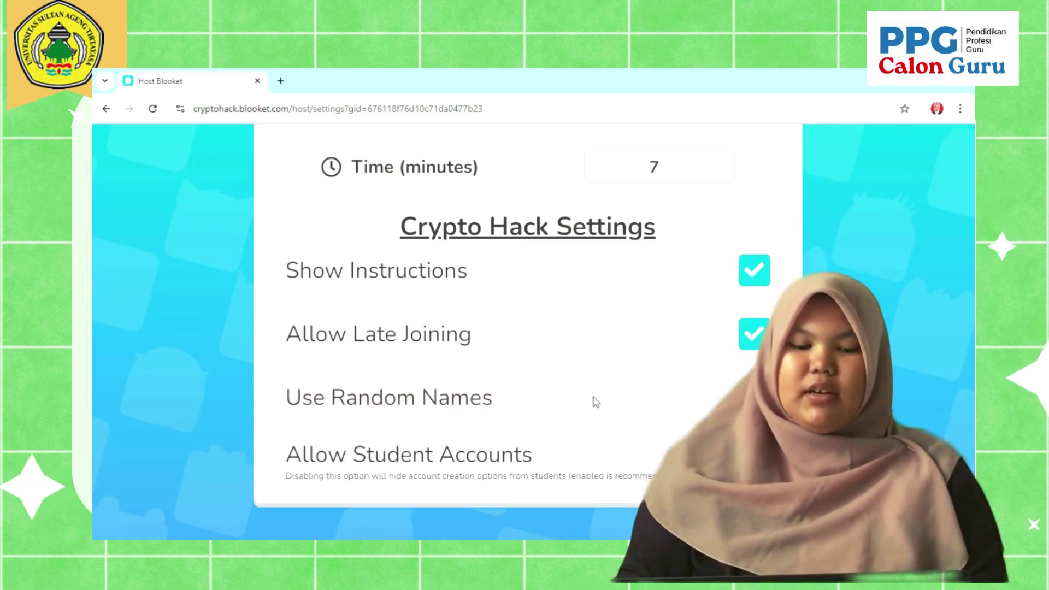
scroll(595, 402, "up", 1)
scroll(595, 401, "up", 1)
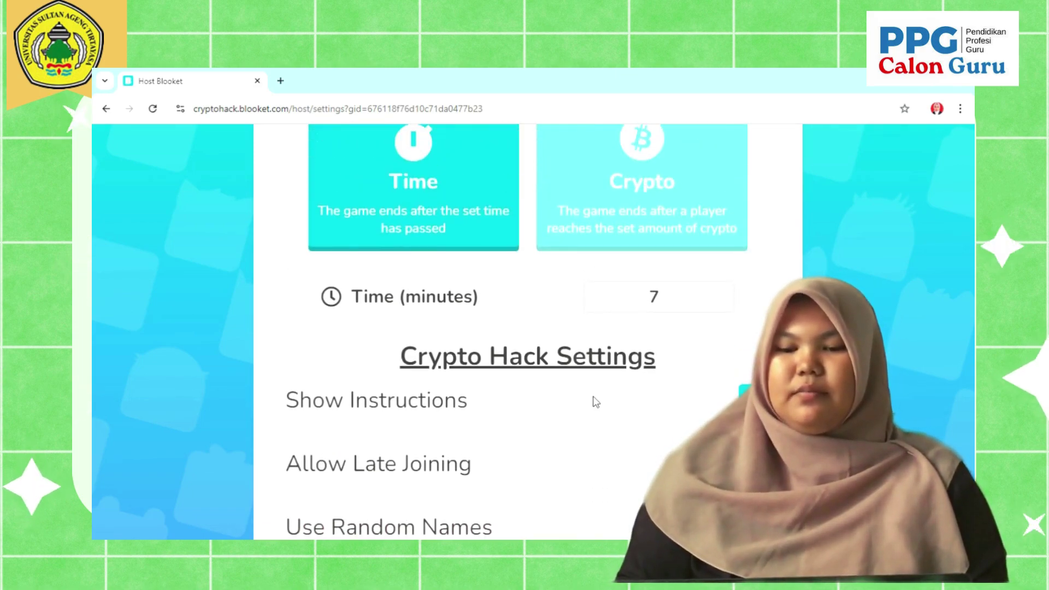
scroll(595, 402, "down", 2)
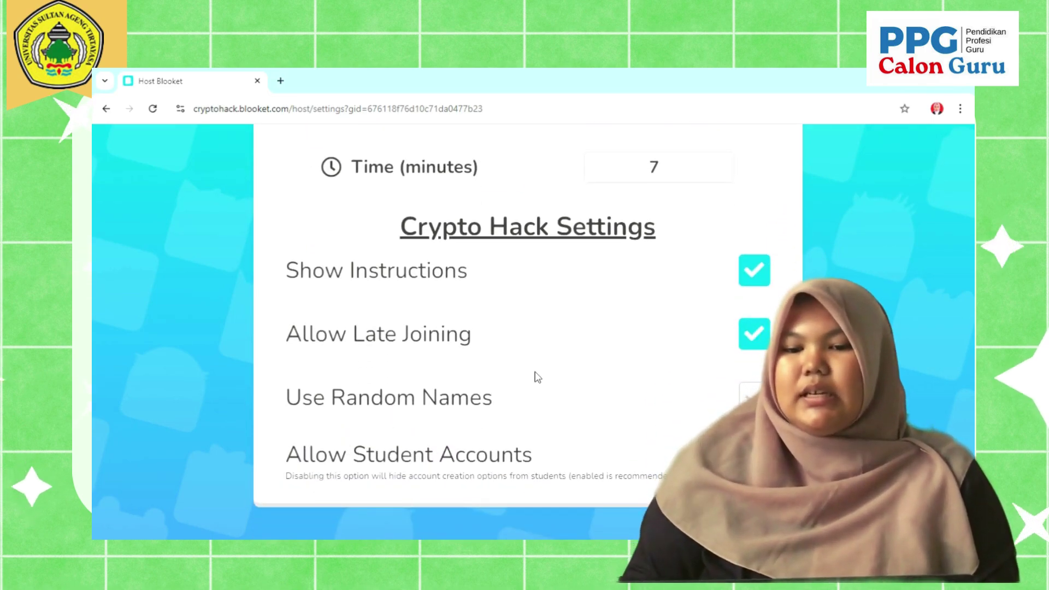
Step: Switch the game's end condition to Crypto and review the settings that go with it
scroll(537, 377, "up", 3)
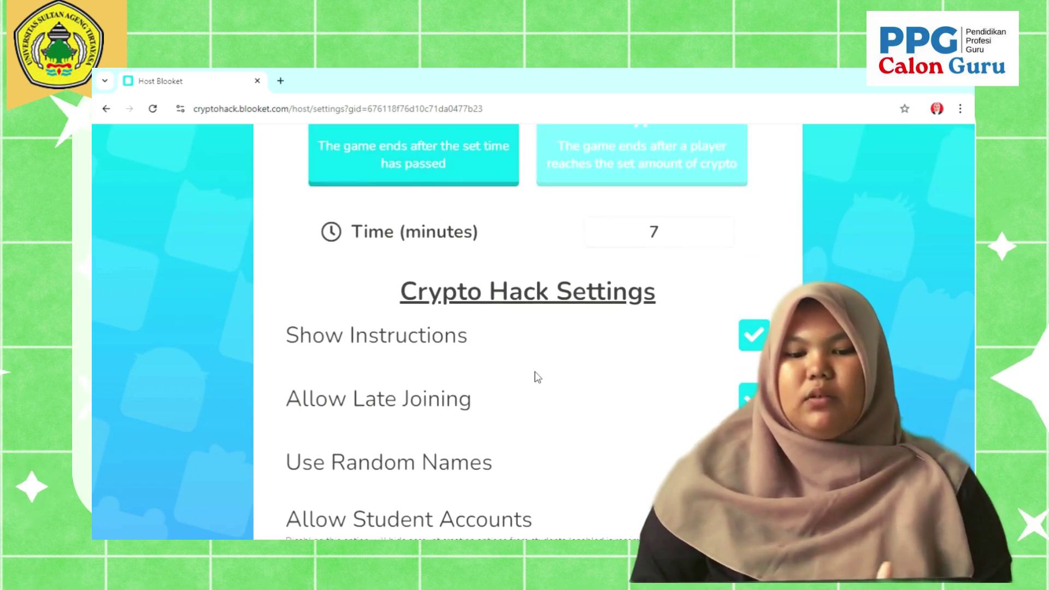
scroll(537, 377, "up", 1)
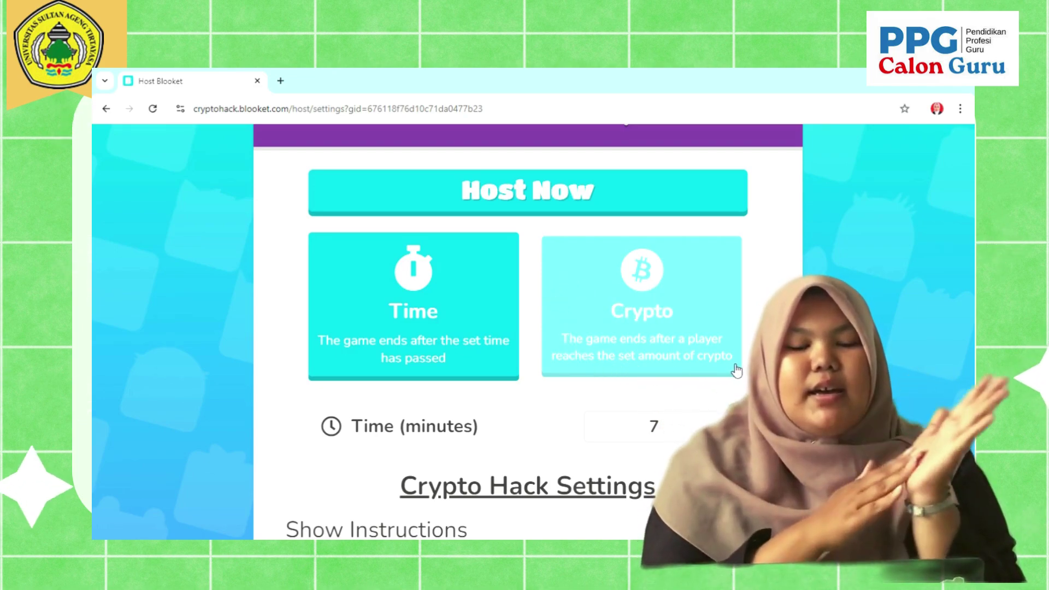
left_click(674, 348)
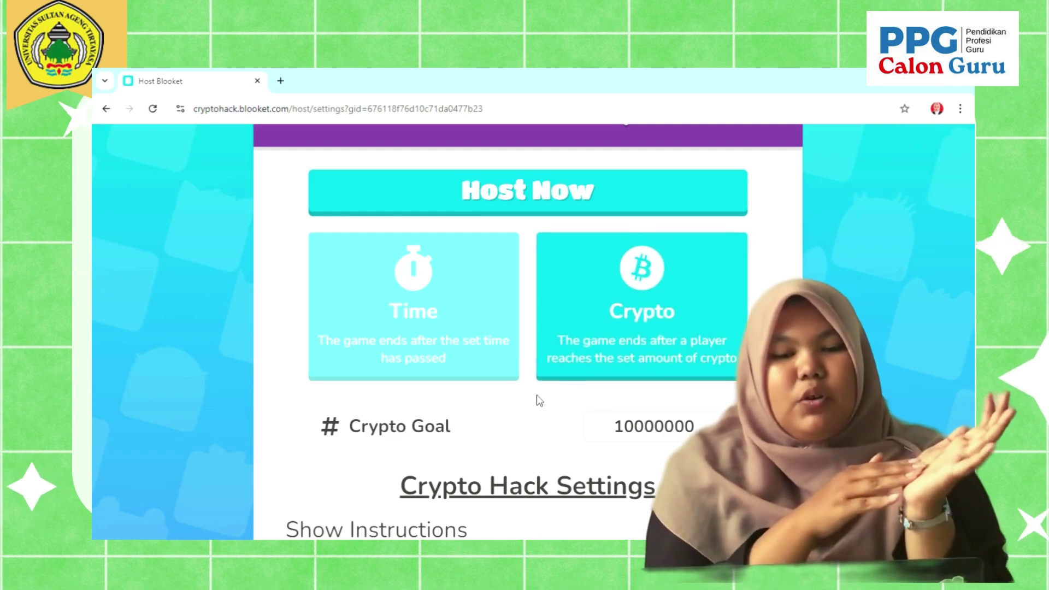
scroll(519, 399, "down", 5)
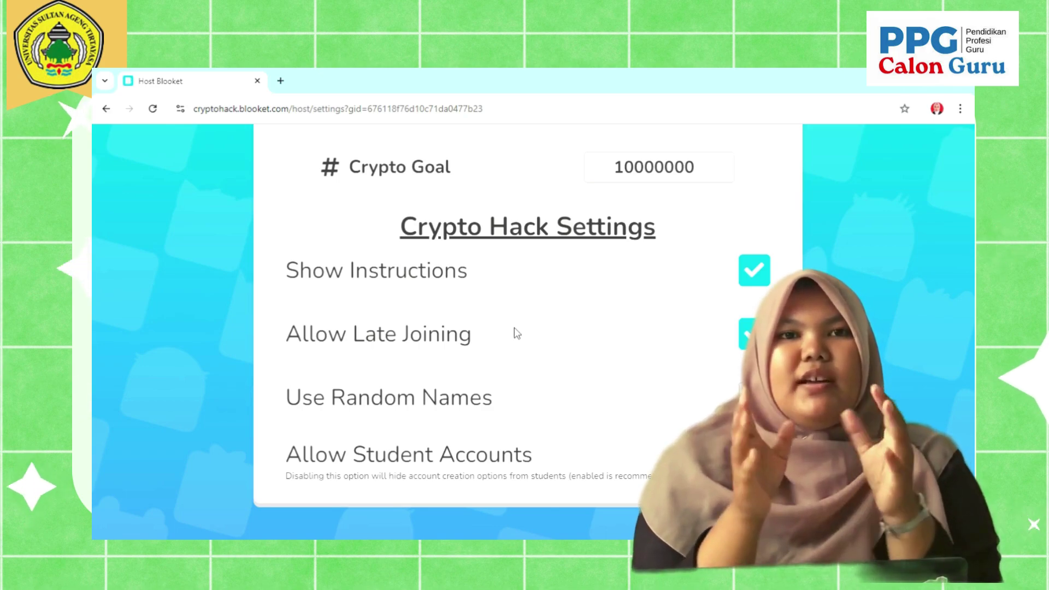
scroll(514, 317, "up", 5)
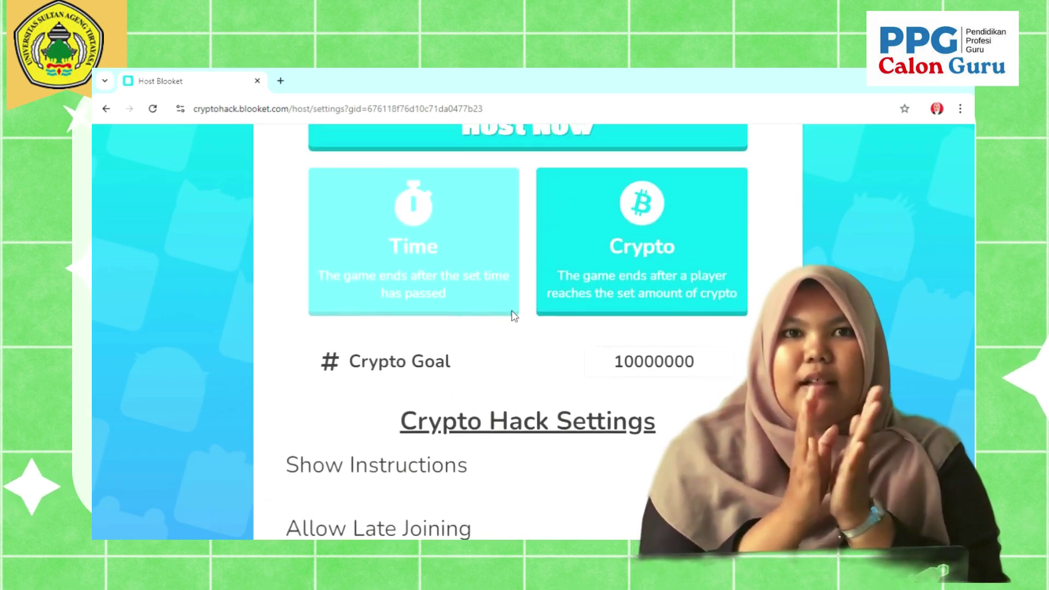
scroll(512, 312, "up", 2)
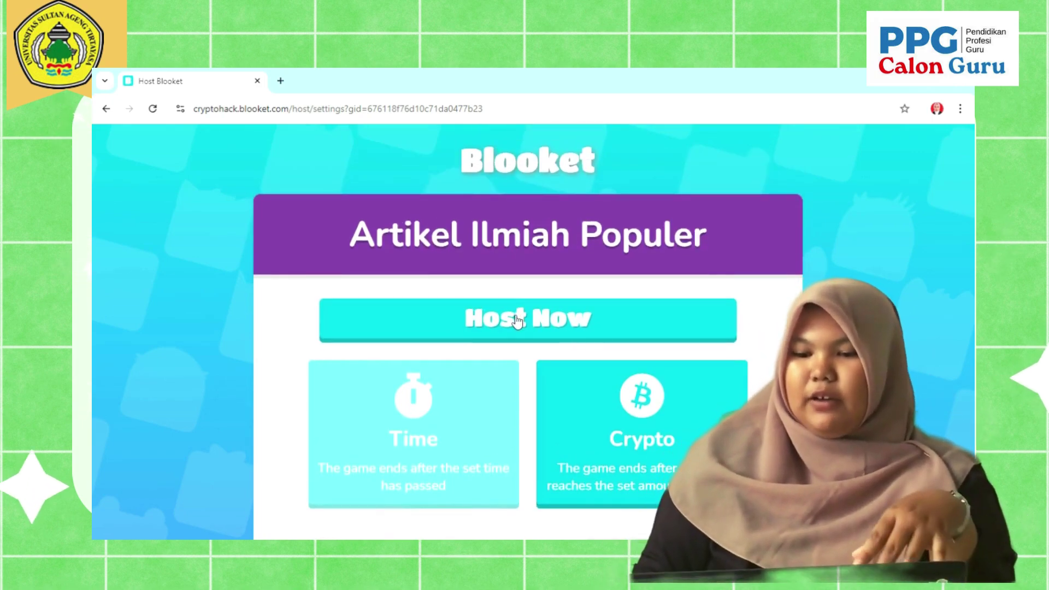
Step: Switch the game's end condition back to Time and check the settings again
scroll(515, 322, "down", 1)
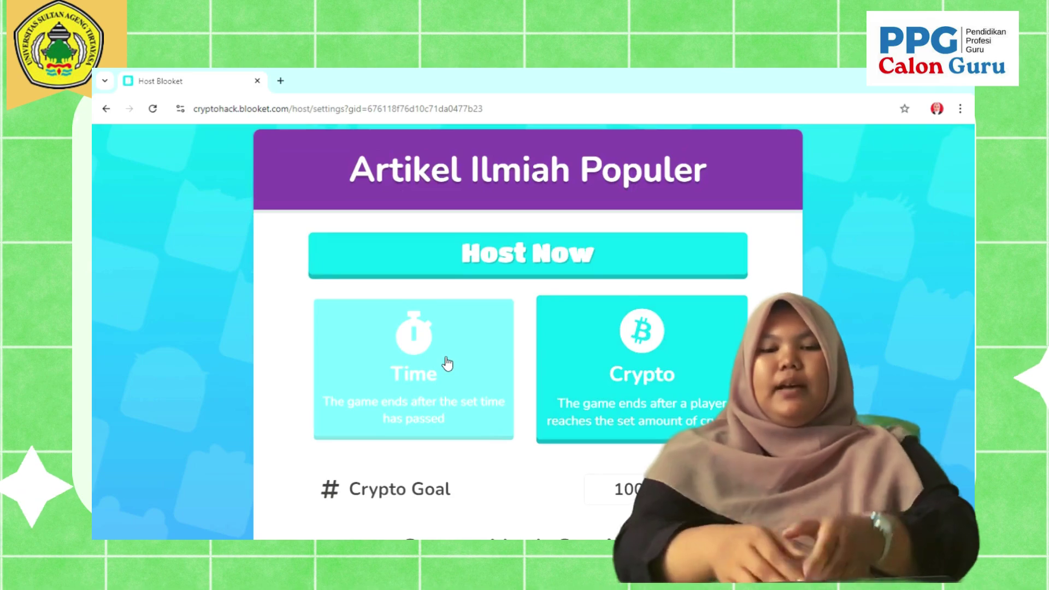
left_click(445, 365)
scroll(565, 348, "down", 5)
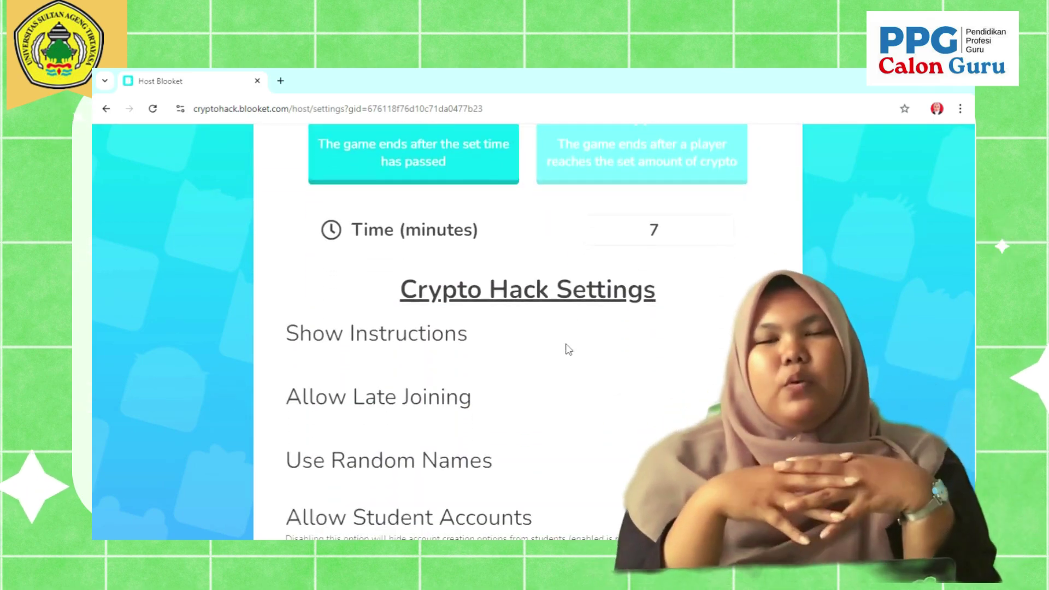
scroll(568, 350, "up", 6)
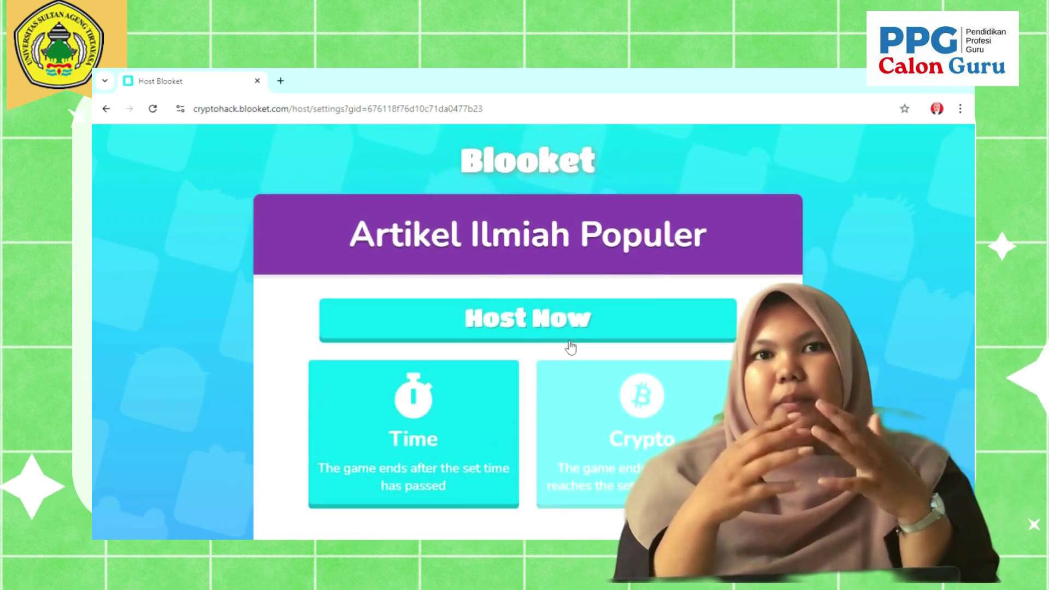